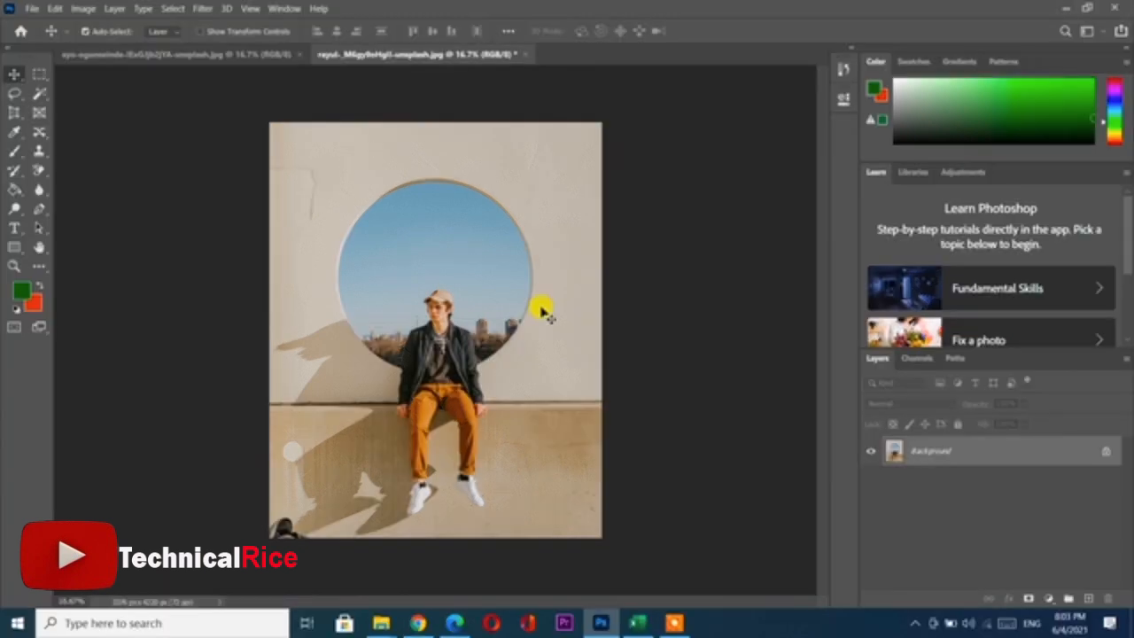
Activate the Blur tool from the group that also holds the Sharpen and Smudge tools.
{"action": "left_click", "coordinate": [42, 194]}
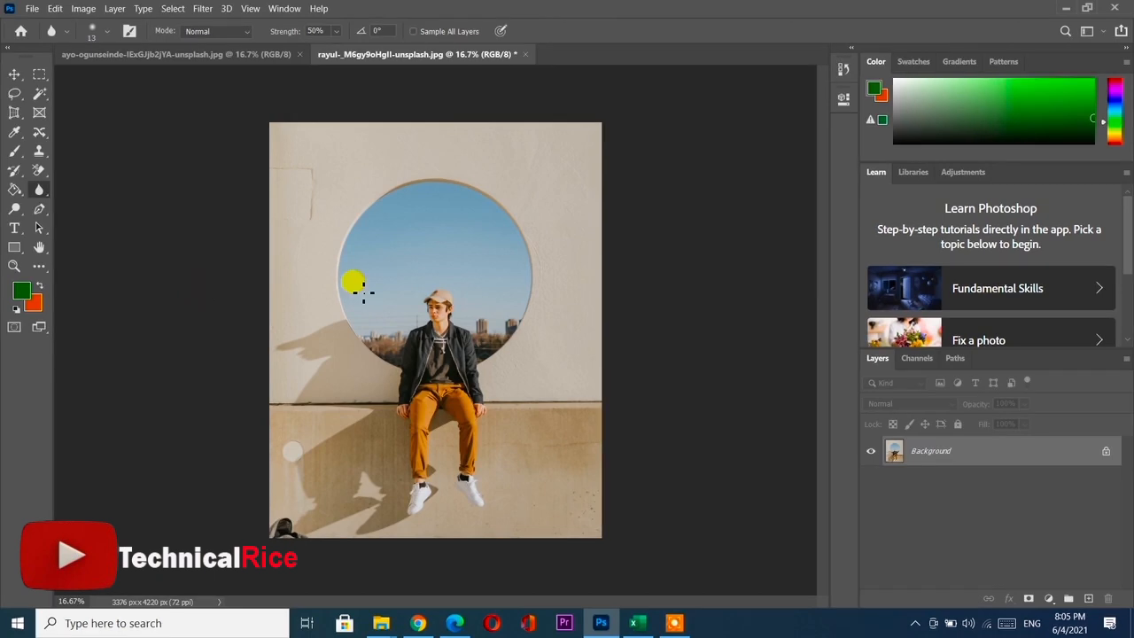
{"action": "right_click", "coordinate": [39, 192]}
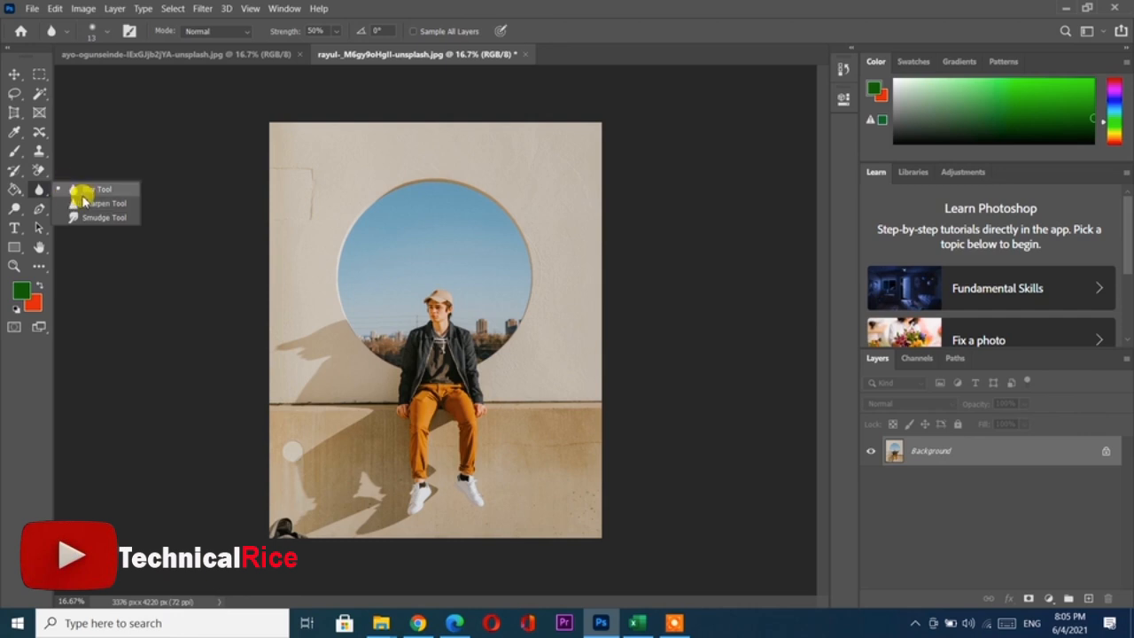
{"action": "left_click", "coordinate": [82, 192]}
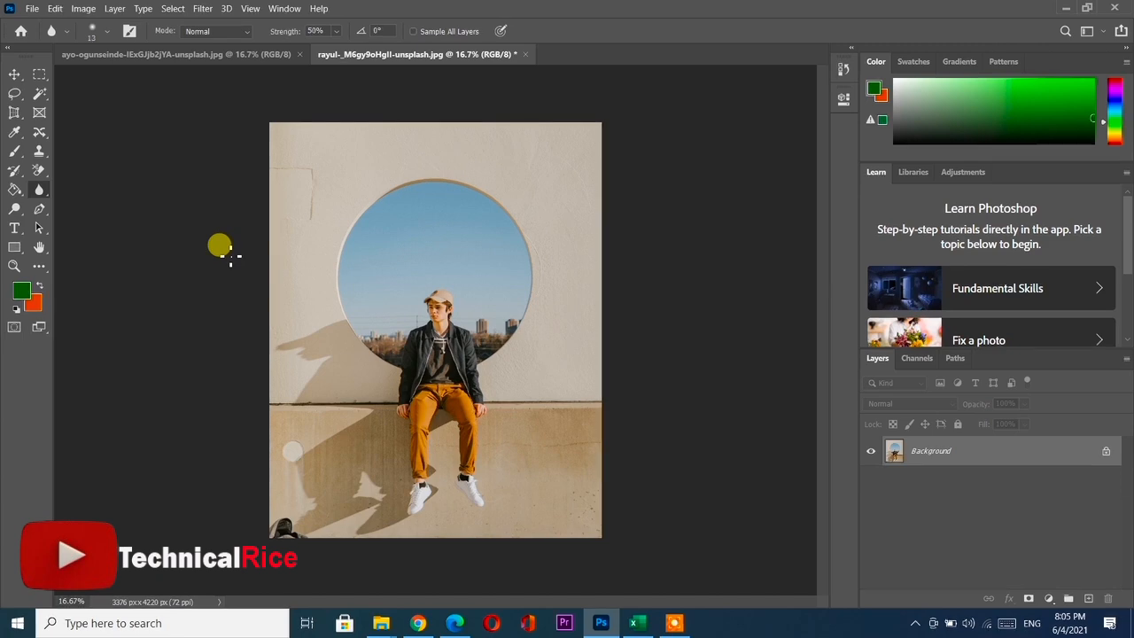
Add a new empty layer above the Background and enable Sample All Layers for the Blur tool.
{"action": "key", "text": "ctrl+plus"}
{"action": "key", "text": "ctrl+plus"}
{"action": "key", "text": "ctrl+plus"}
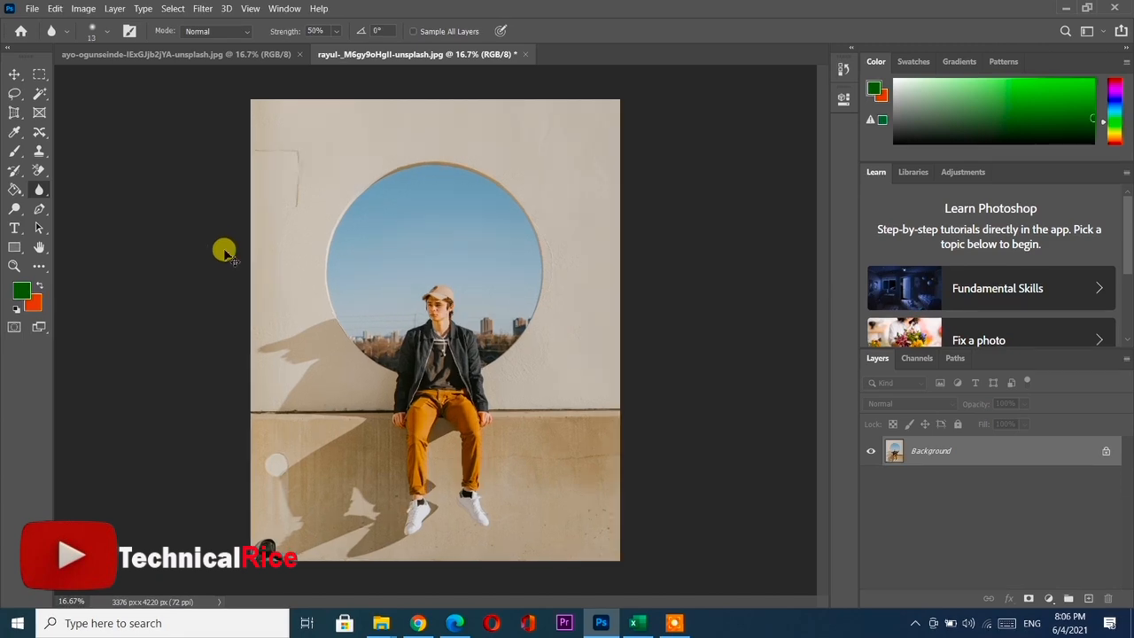
{"action": "key", "text": "ctrl+plus"}
{"action": "key", "text": "ctrl+plus"}
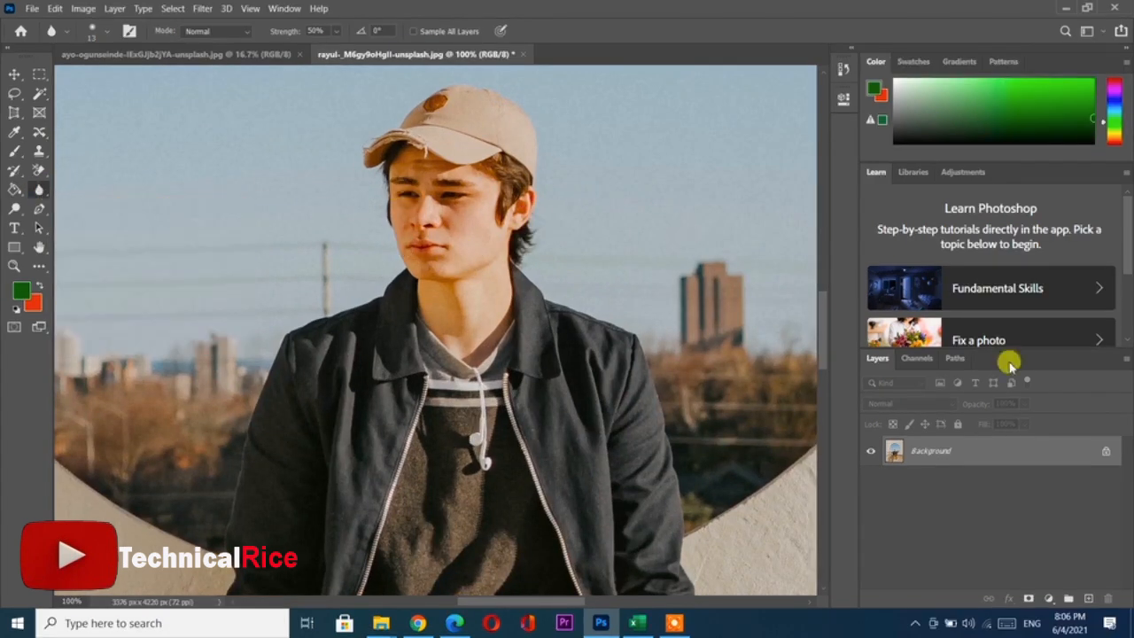
{"action": "left_click", "coordinate": [1088, 597]}
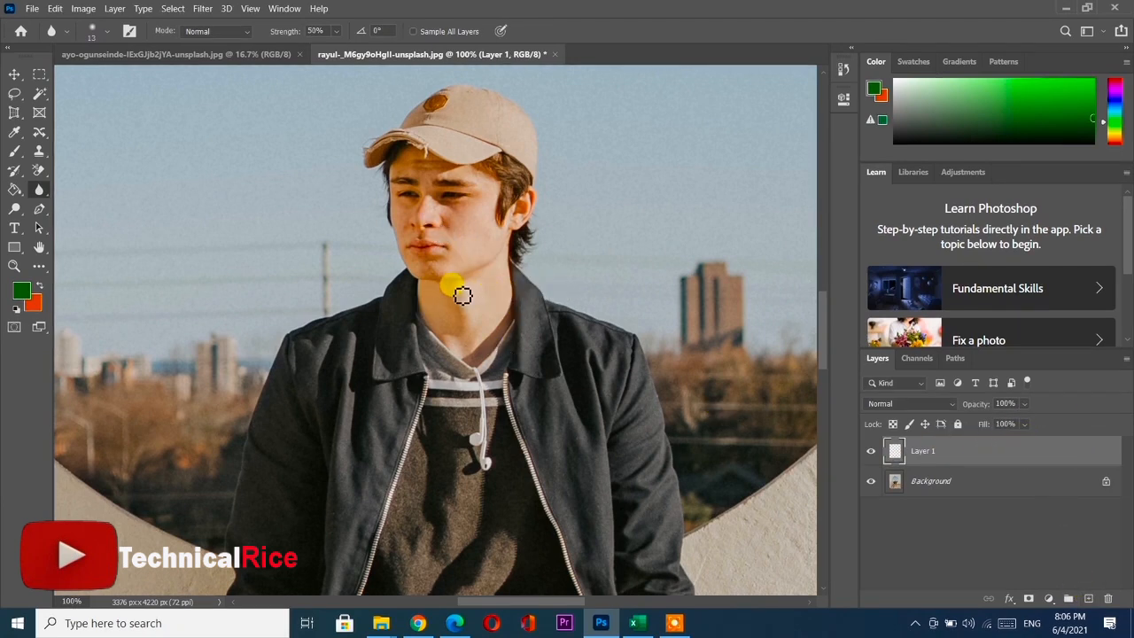
{"action": "left_click", "coordinate": [414, 32]}
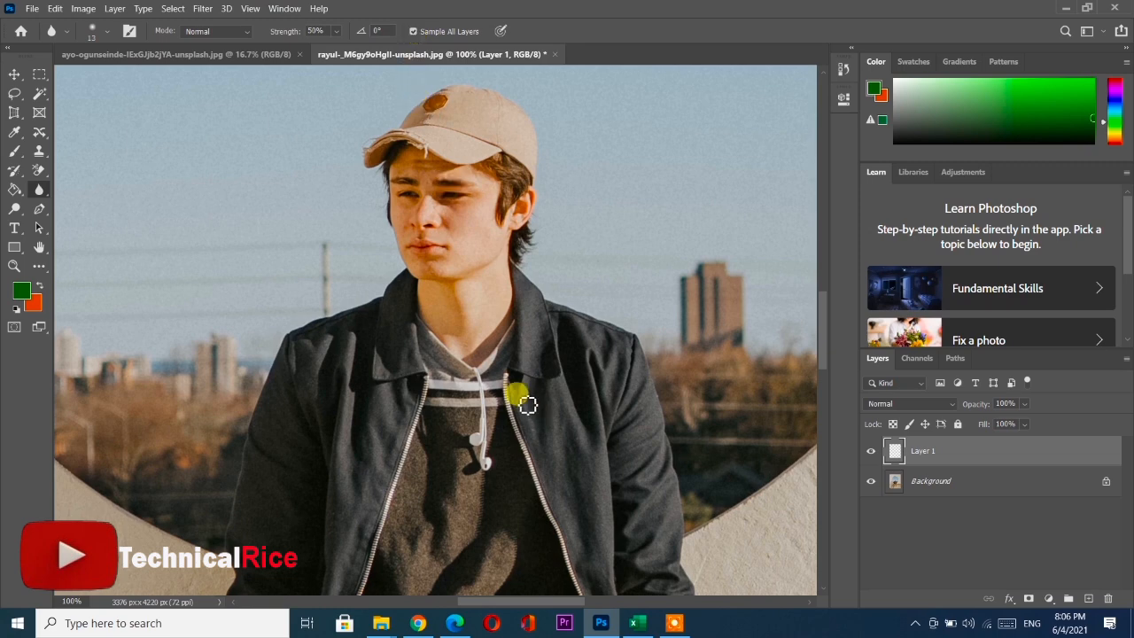
Enlarge the Blur brush to size 500 and blur the man's face on Layer 1.
{"action": "key", "text": "bracketright"}
{"action": "key", "text": "bracketright"}
{"action": "key", "text": "bracketright"}
{"action": "key", "text": "bracketright"}
{"action": "key", "text": "bracketright"}
{"action": "key", "text": "bracketright"}
{"action": "key", "text": "bracketright"}
{"action": "key", "text": "bracketright"}
{"action": "key", "text": "bracketright"}
{"action": "key", "text": "bracketright"}
{"action": "key", "text": "bracketright"}
{"action": "key", "text": "bracketright"}
{"action": "key", "text": "bracketright"}
{"action": "key", "text": "bracketright"}
{"action": "key", "text": "bracketright"}
{"action": "key", "text": "bracketright"}
{"action": "key", "text": "bracketright"}
{"action": "key", "text": "bracketright"}
{"action": "key", "text": "bracketright"}
{"action": "key", "text": "bracketright"}
{"action": "key", "text": "bracketright"}
{"action": "key", "text": "bracketright"}
{"action": "key", "text": "bracketright"}
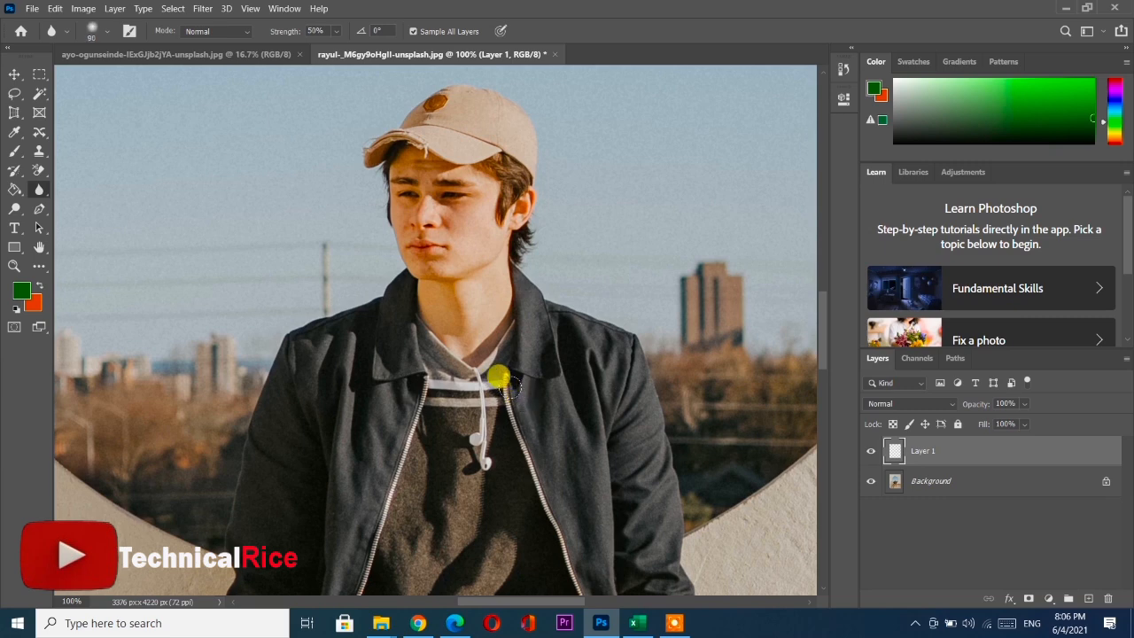
{"action": "key", "text": "bracketleft"}
{"action": "key", "text": "bracketleft"}
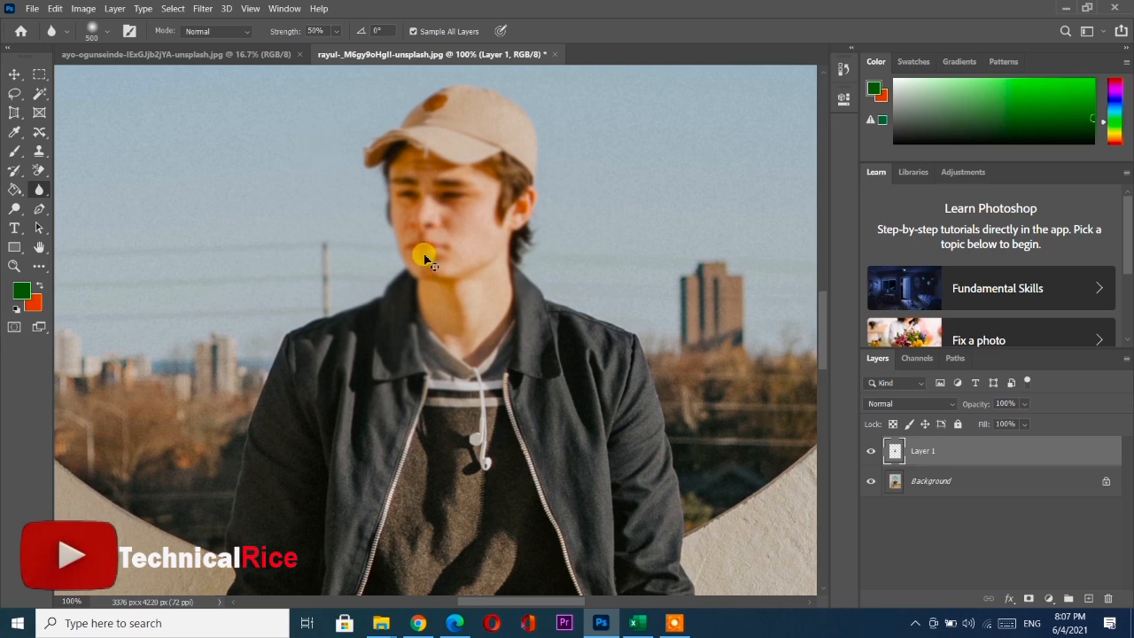
Resize the whole image proportionally to a width of 35.9 centimeters.
{"action": "scroll", "coordinate": [425, 255], "scroll_direction": "down", "scroll_amount": 3}
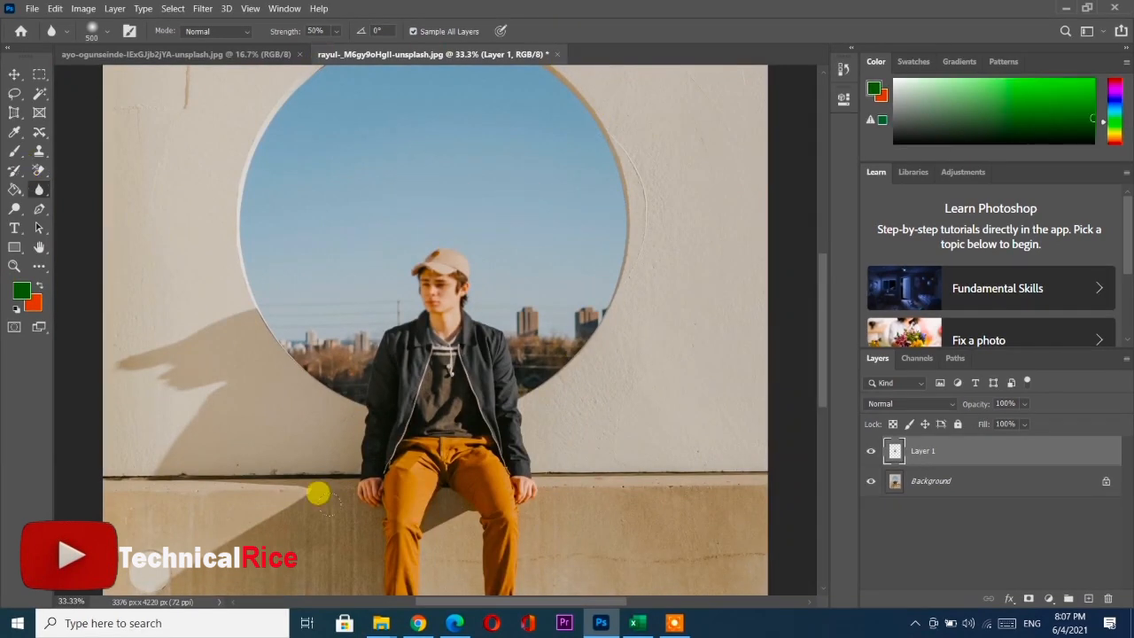
{"action": "key", "text": "ctrl+minus"}
{"action": "key", "text": "ctrl+minus"}
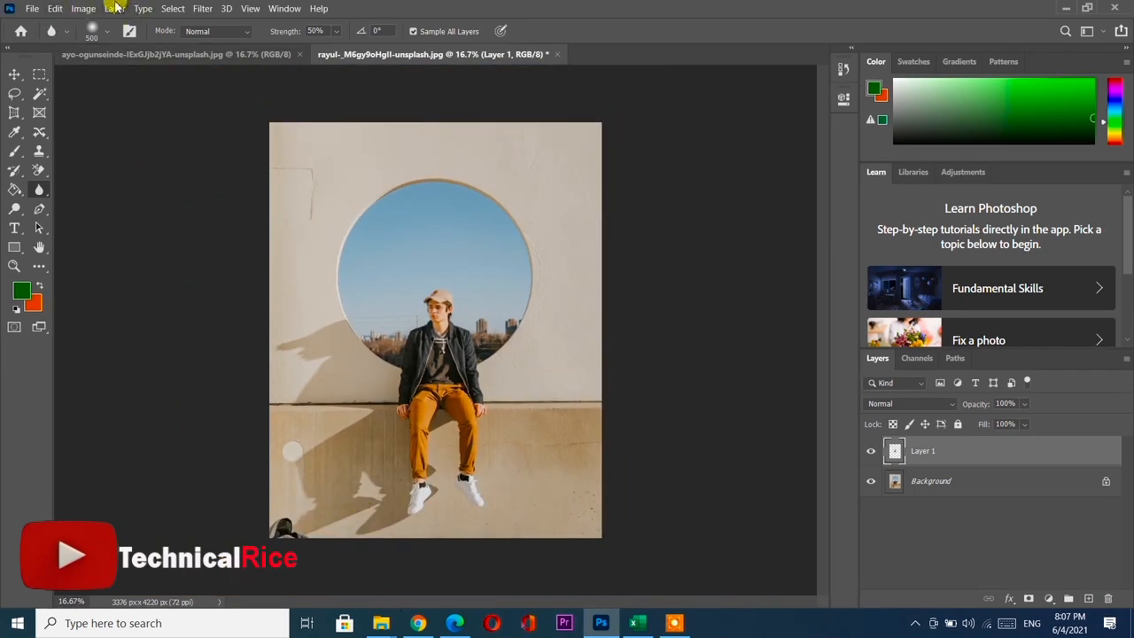
{"action": "left_click", "coordinate": [85, 10]}
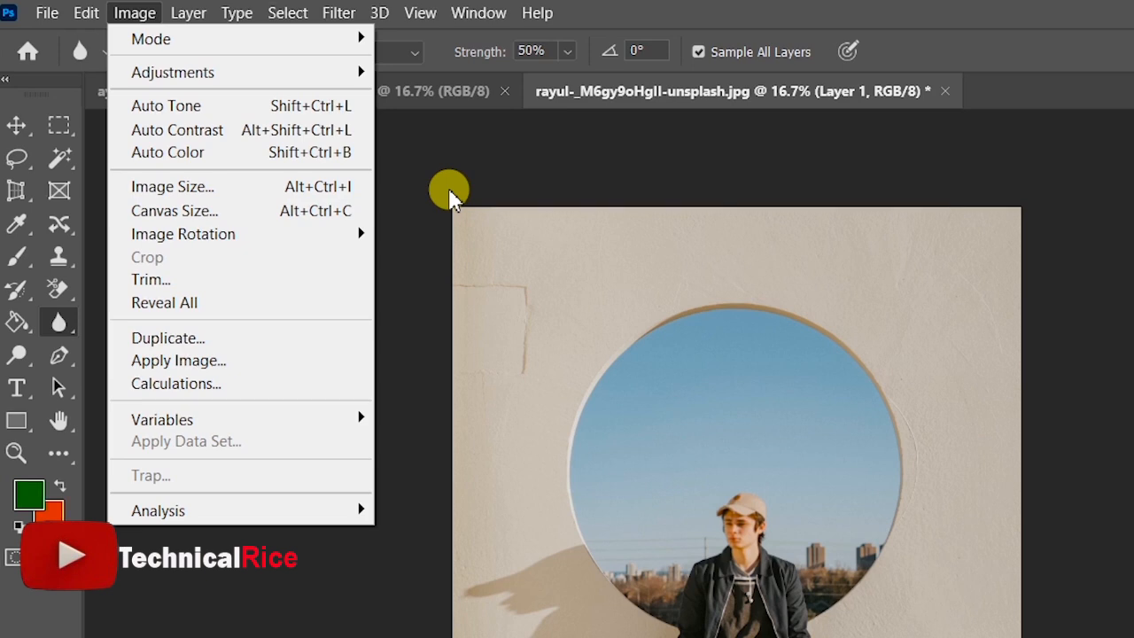
{"action": "left_click", "coordinate": [277, 191]}
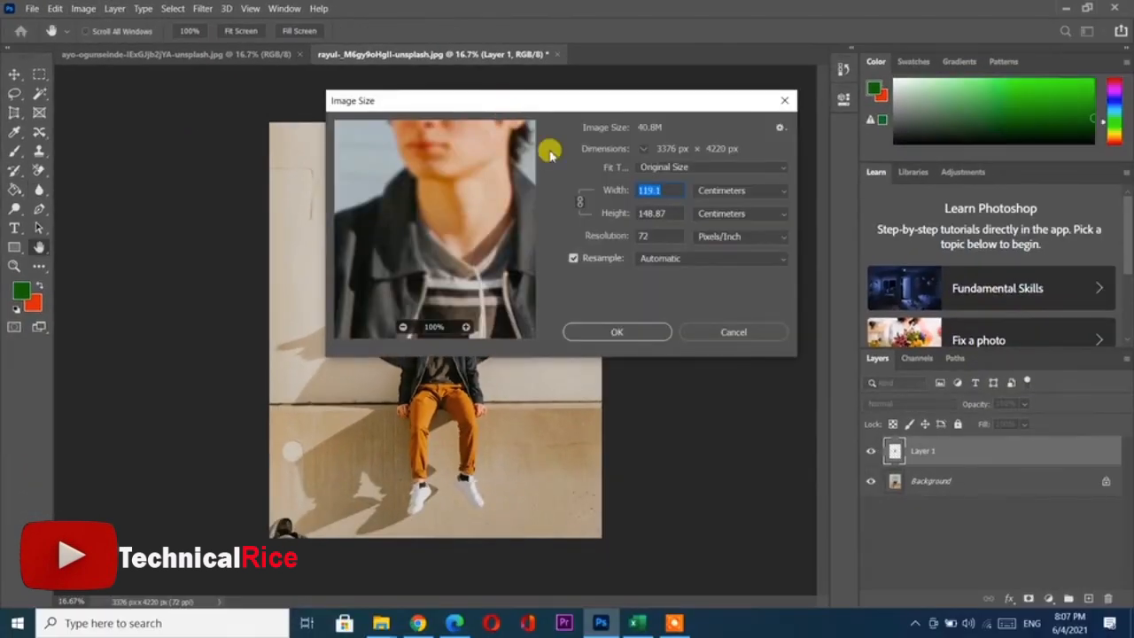
{"action": "left_click", "coordinate": [653, 392]}
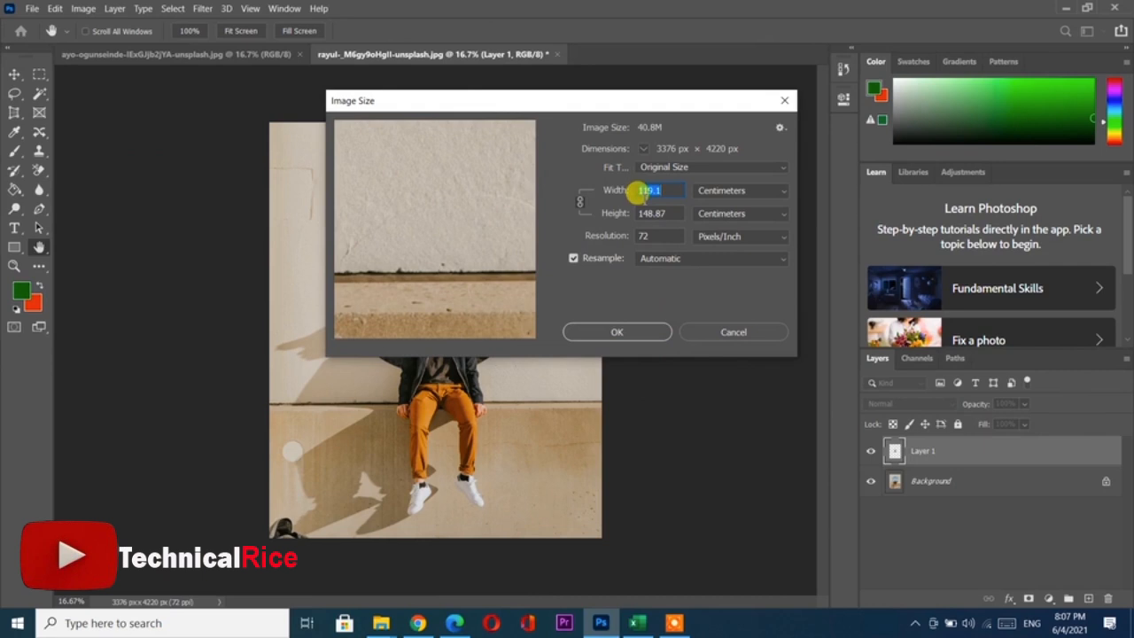
{"action": "left_click_drag", "start_coordinate": [613, 189], "coordinate": [2, 276]}
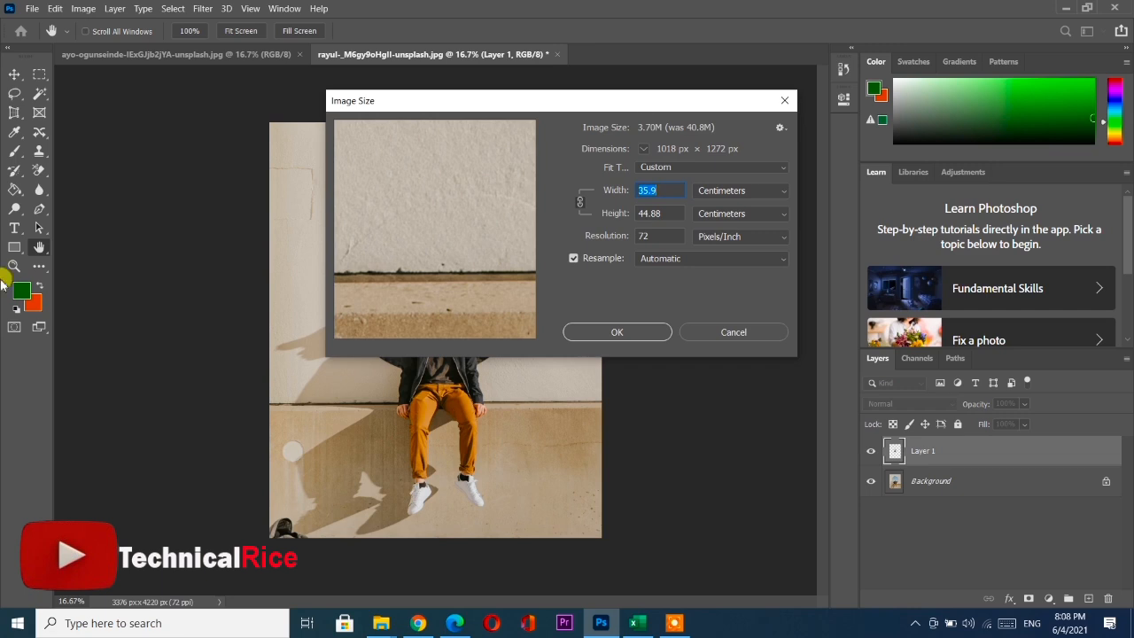
{"action": "left_click", "coordinate": [603, 329]}
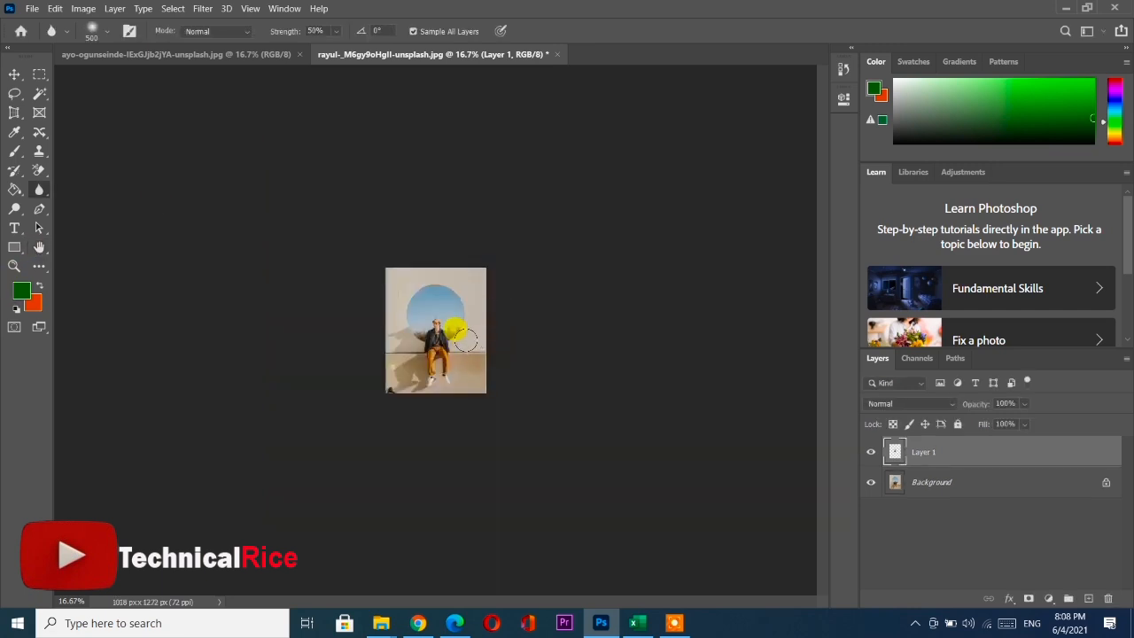
Blur the man's head, jacket and trousers on Layer 1, finishing with the Move tool active.
{"action": "key", "text": "ctrl+minus"}
{"action": "key", "text": "ctrl+minus"}
{"action": "key", "text": "ctrl+plus"}
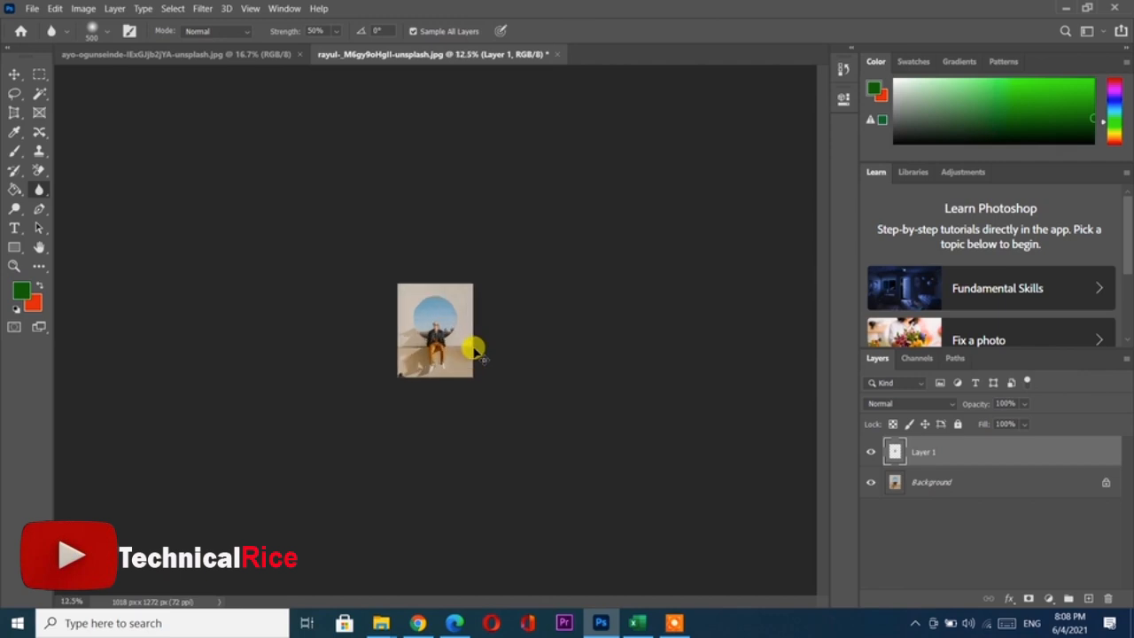
{"action": "key", "text": "ctrl+plus"}
{"action": "key", "text": "ctrl+plus"}
{"action": "key", "text": "ctrl+plus"}
{"action": "key", "text": "ctrl+plus"}
{"action": "key", "text": "ctrl+plus"}
{"action": "key", "text": "ctrl+plus"}
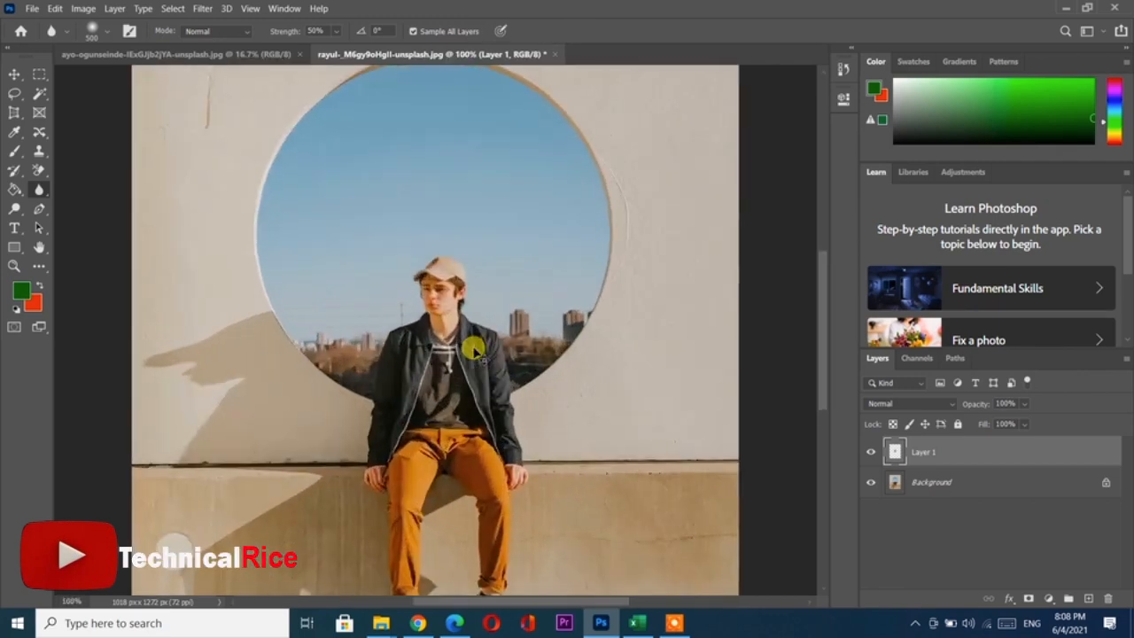
{"action": "key", "text": "ctrl+plus"}
{"action": "key", "text": "ctrl+minus"}
{"action": "key", "text": "ctrl+plus"}
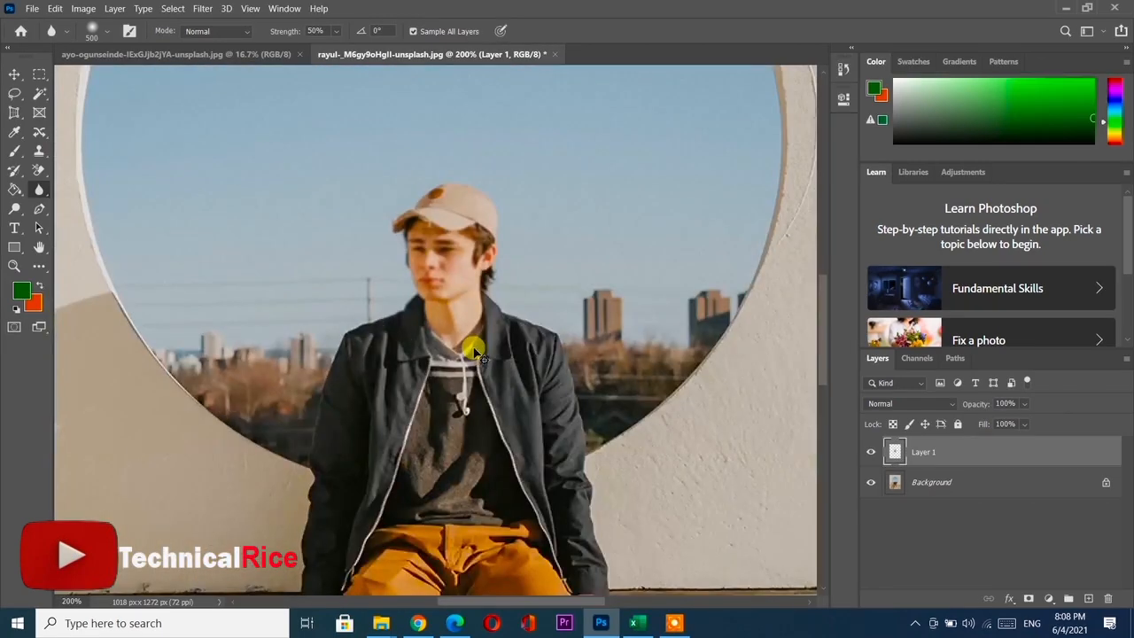
{"action": "key", "text": "ctrl+minus"}
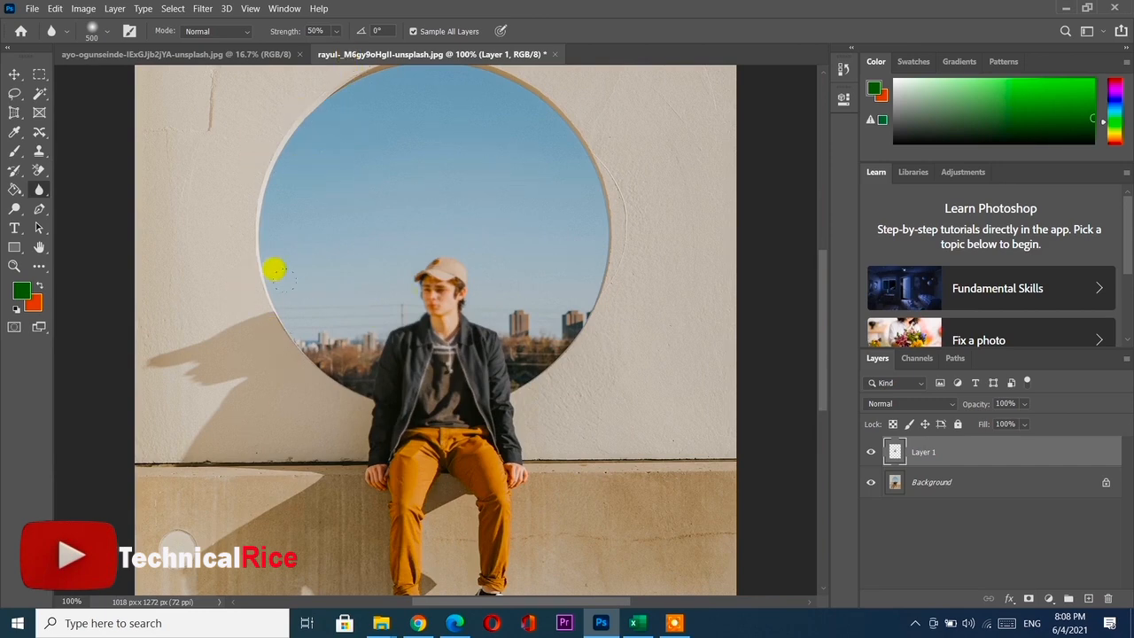
{"action": "key", "text": "ctrl+minus"}
{"action": "key", "text": "v"}
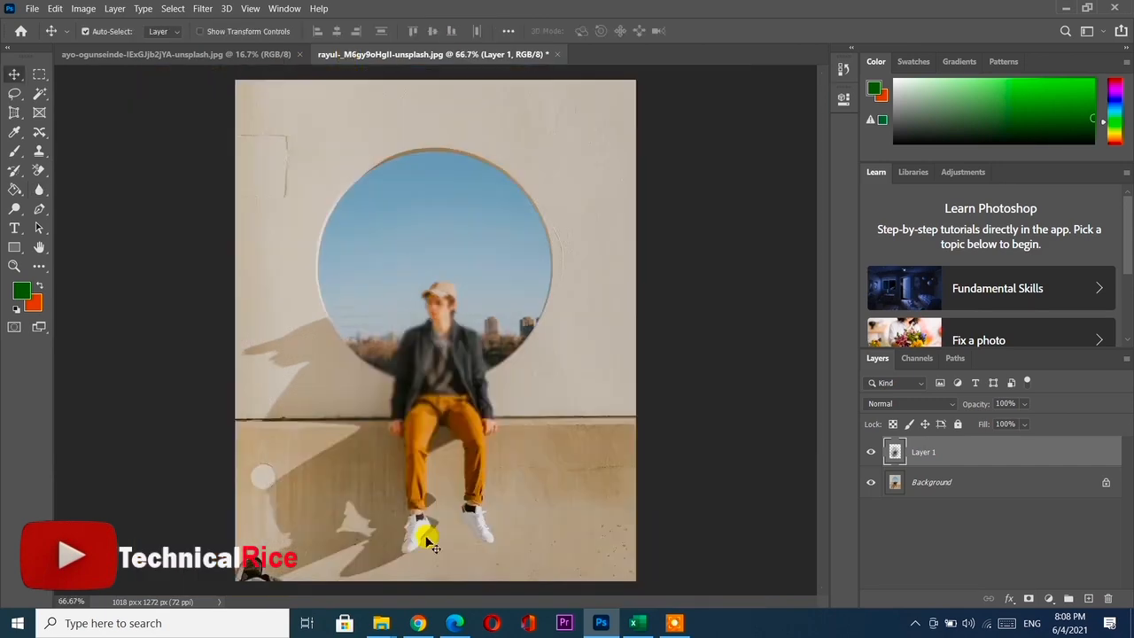
Toggle the visibility of Layer 1 to compare the blurred man with the original photo up close and at full view.
{"action": "left_click", "coordinate": [870, 453]}
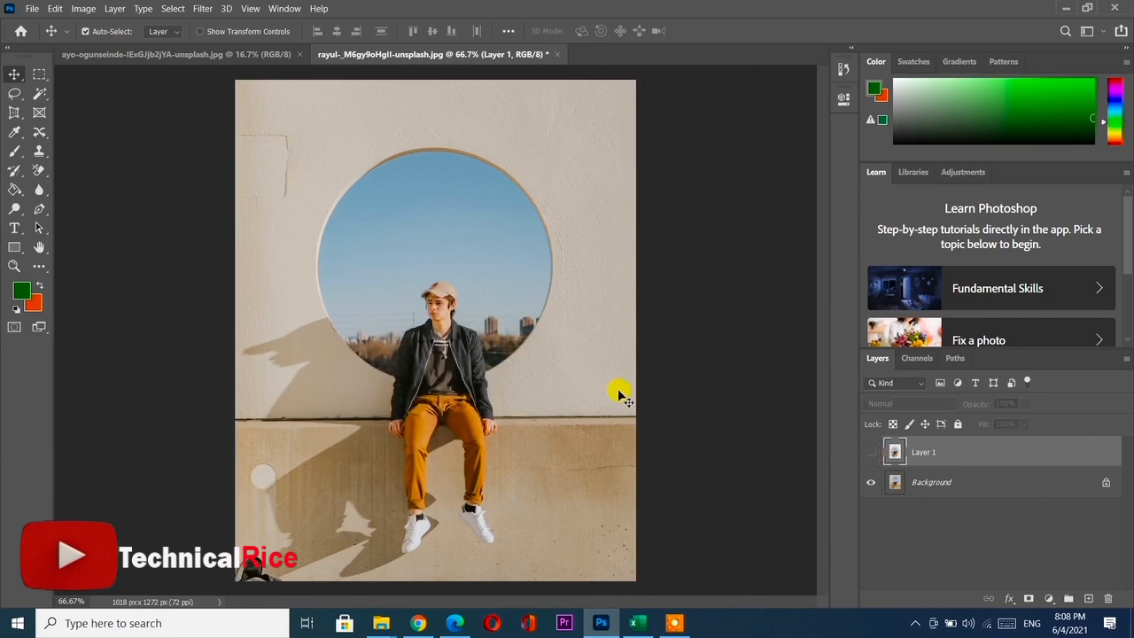
{"action": "key", "text": "ctrl+plus"}
{"action": "key", "text": "ctrl+plus"}
{"action": "key", "text": "ctrl+plus"}
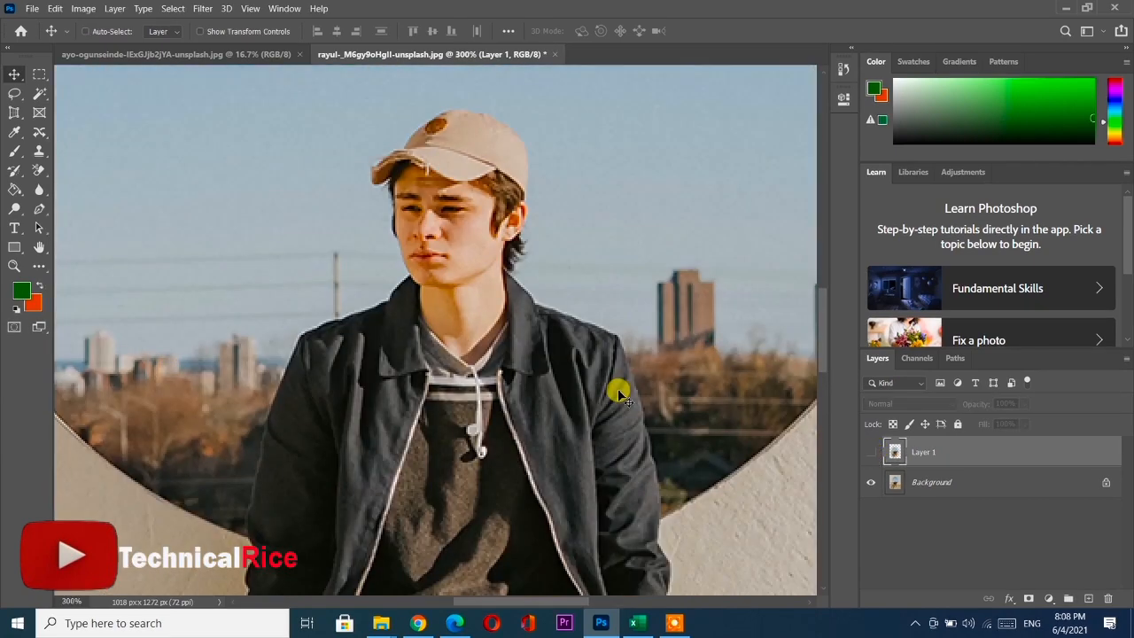
{"action": "key", "text": "ctrl+minus"}
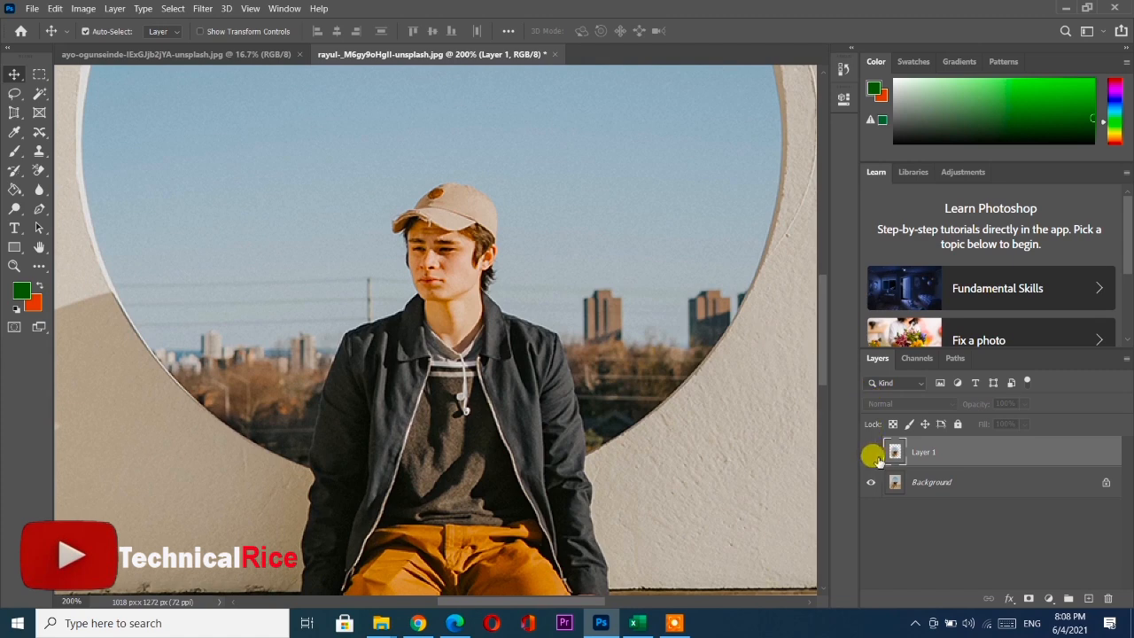
{"action": "left_click", "coordinate": [870, 453]}
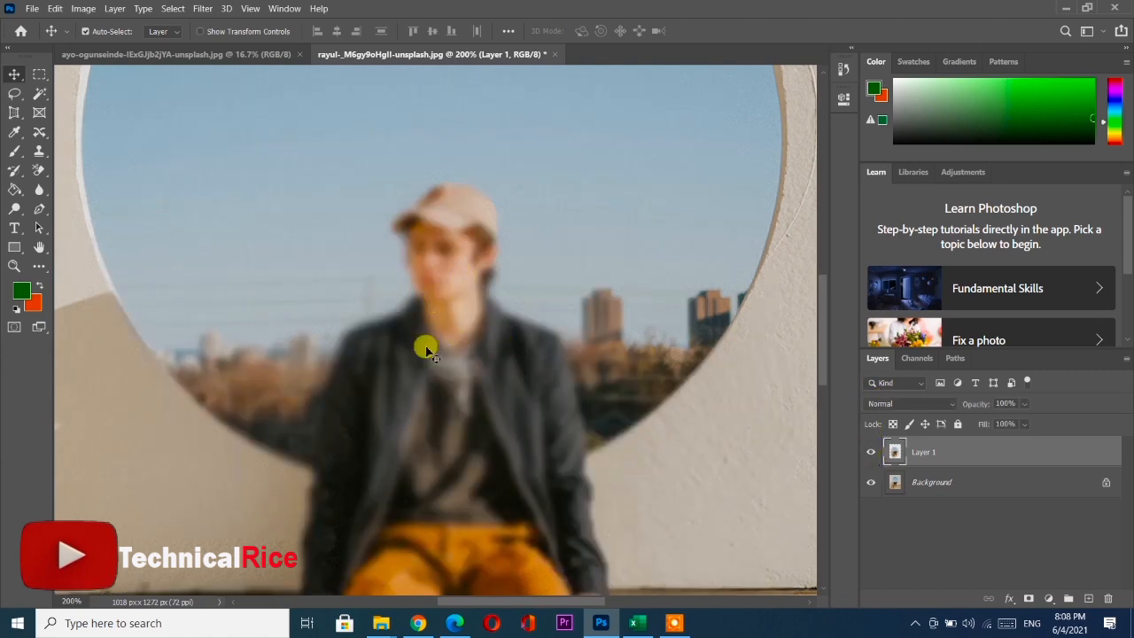
{"action": "left_click", "coordinate": [869, 452]}
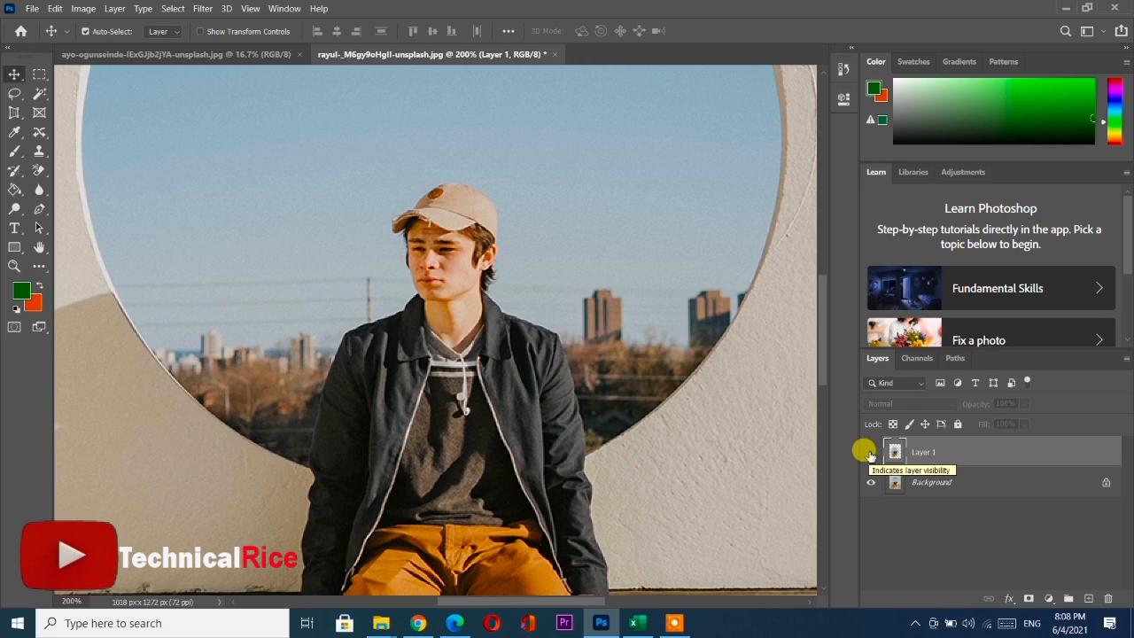
{"action": "key", "text": "ctrl+minus"}
{"action": "key", "text": "ctrl+minus"}
{"action": "key", "text": "ctrl+minus"}
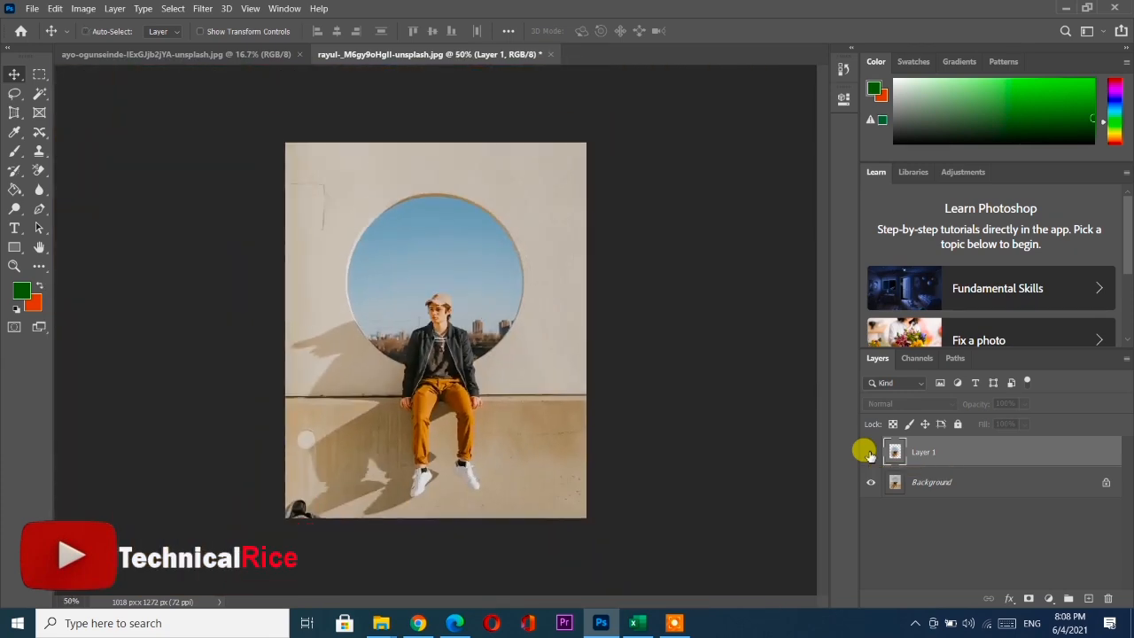
{"action": "key", "text": "ctrl+plus"}
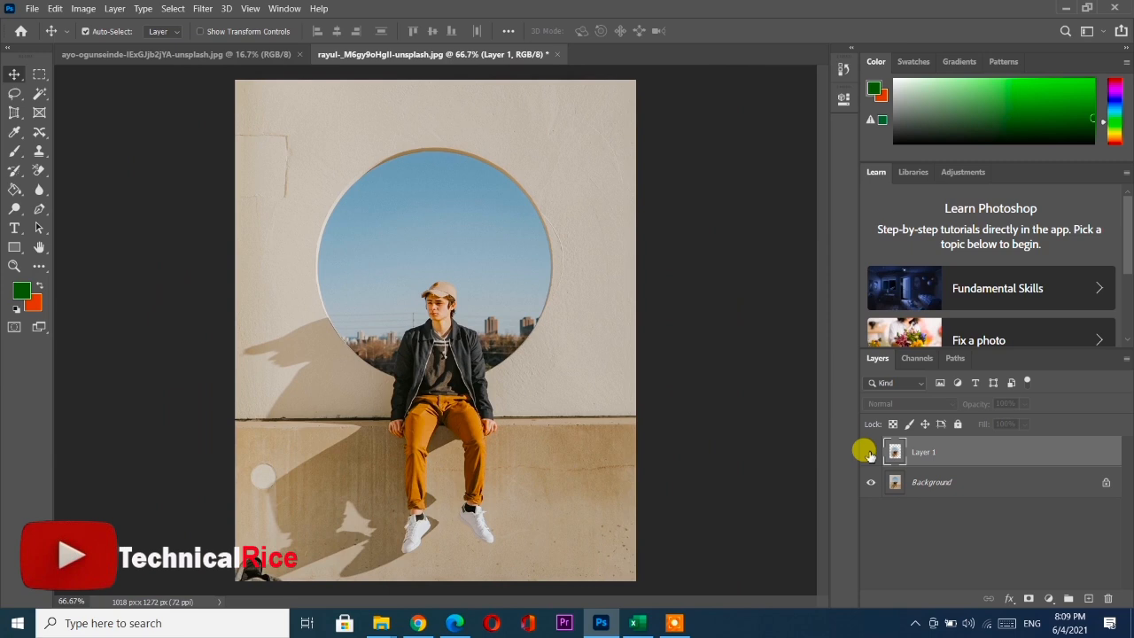
{"action": "left_click", "coordinate": [871, 451]}
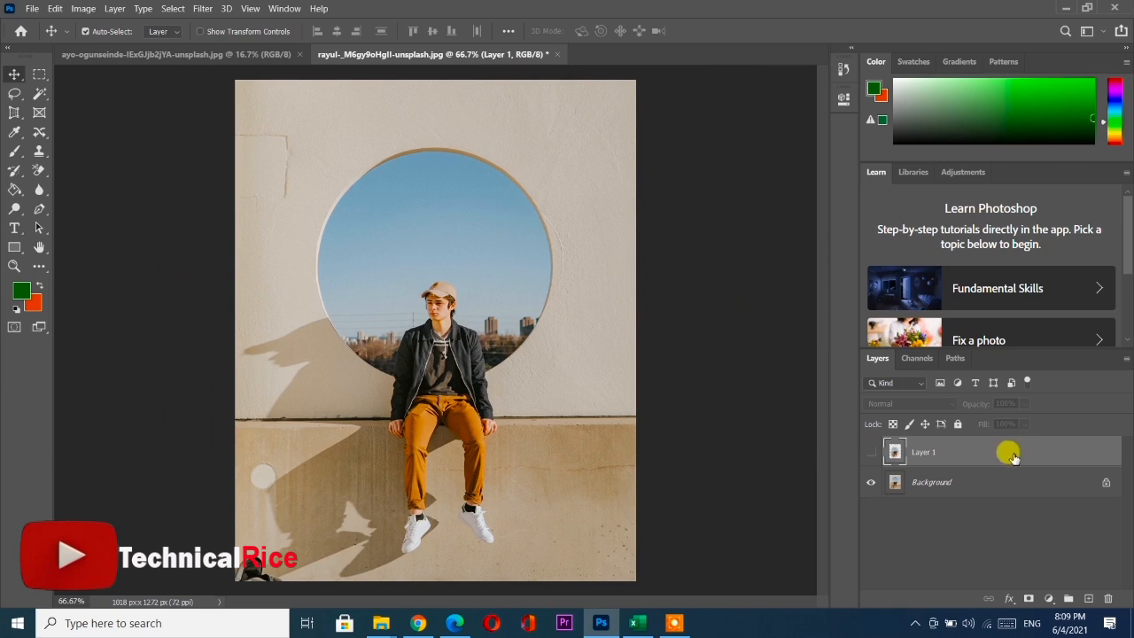
Delete the blurred Layer 1 and add a new empty layer above the Background.
{"action": "left_click_drag", "start_coordinate": [1012, 456], "coordinate": [1107, 598]}
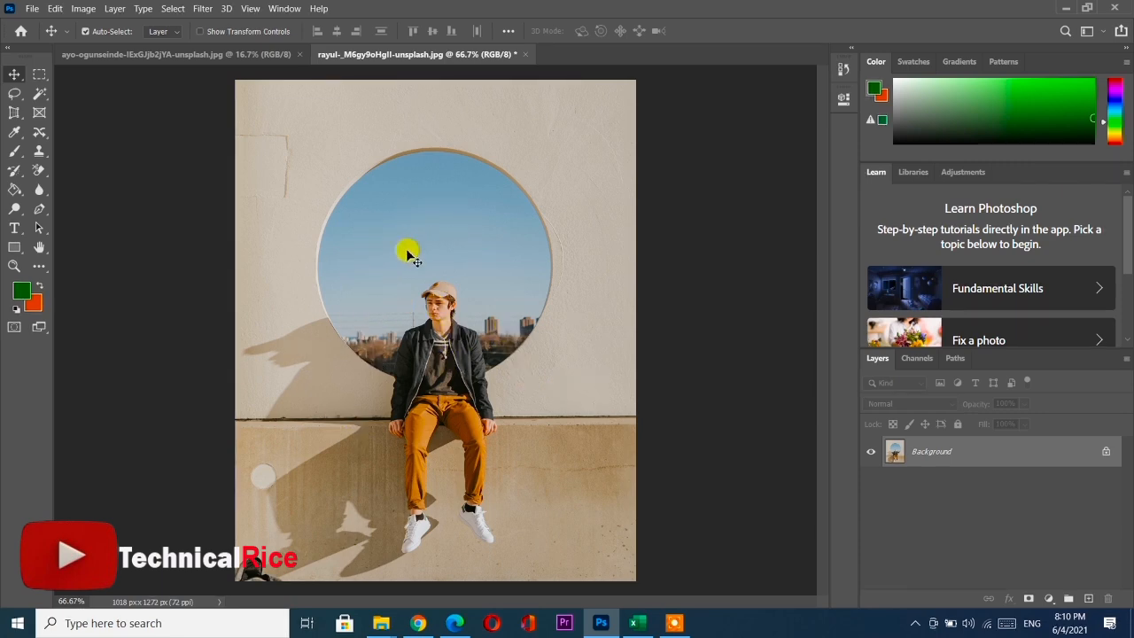
{"action": "key", "text": "ctrl+plus"}
{"action": "key", "text": "ctrl+plus"}
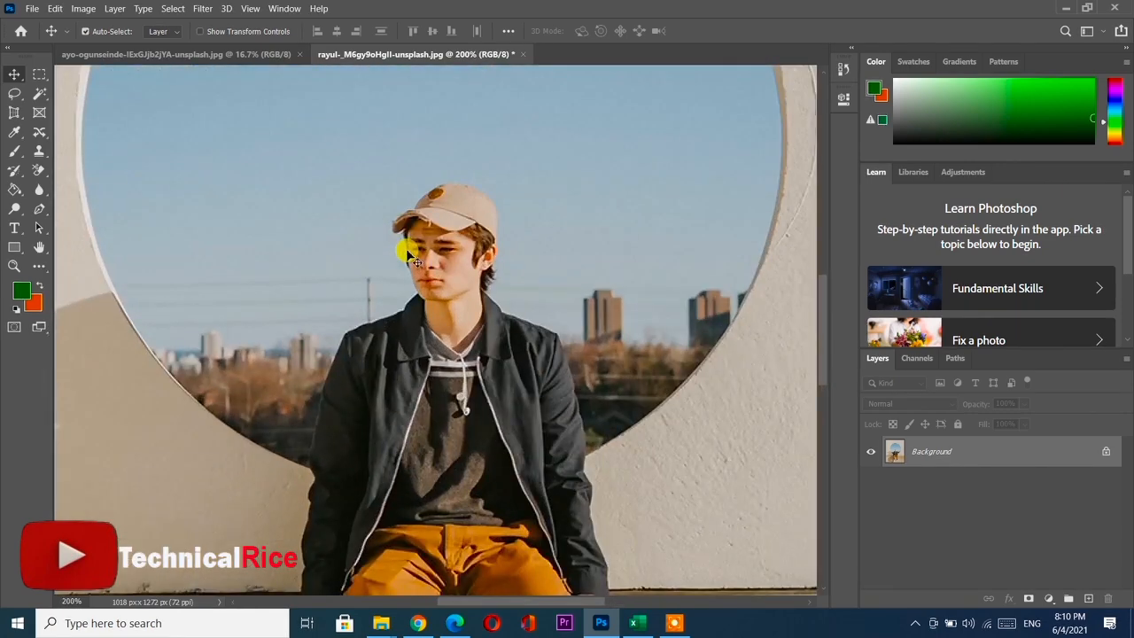
{"action": "key", "text": "ctrl+minus"}
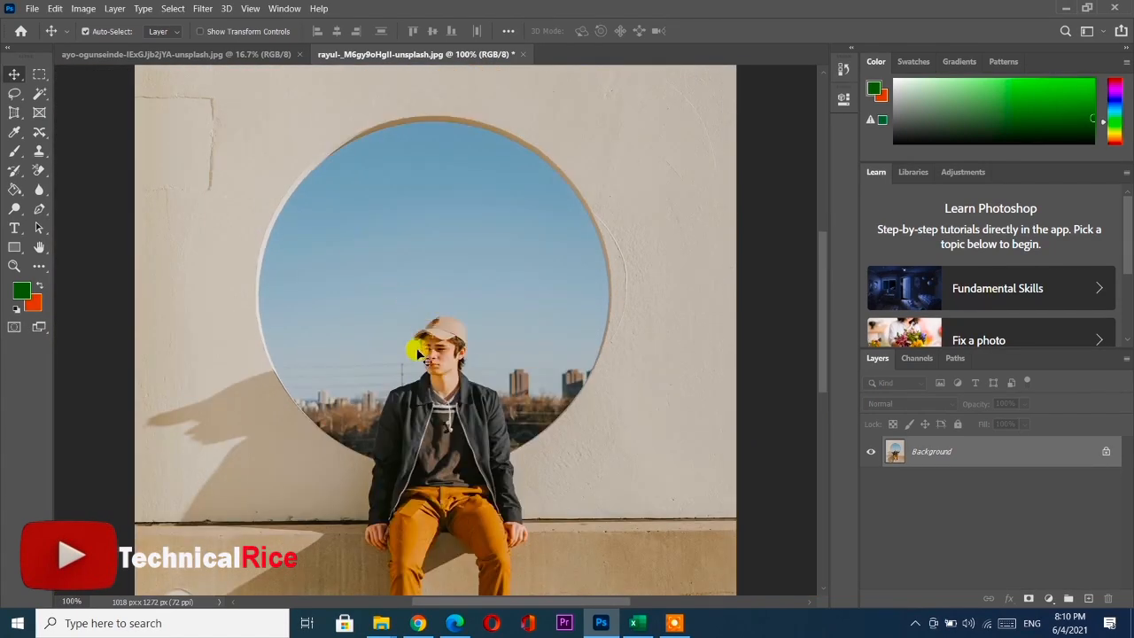
{"action": "left_click", "coordinate": [1088, 599]}
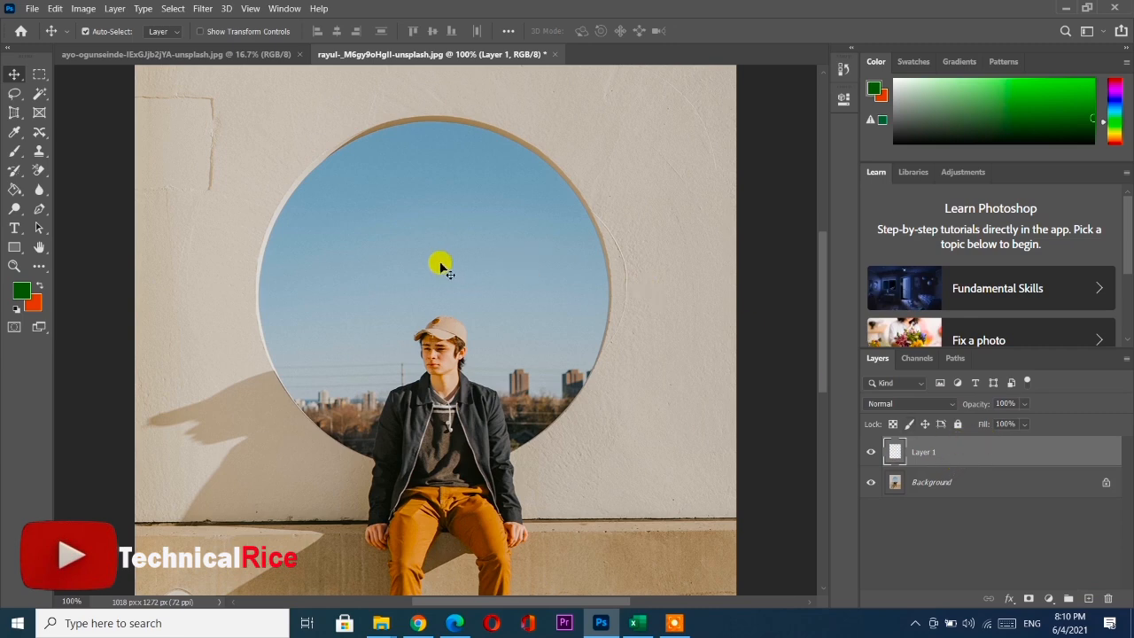
Select the sky inside the wall's circular opening with the Quick Selection tool.
{"action": "left_click", "coordinate": [39, 192]}
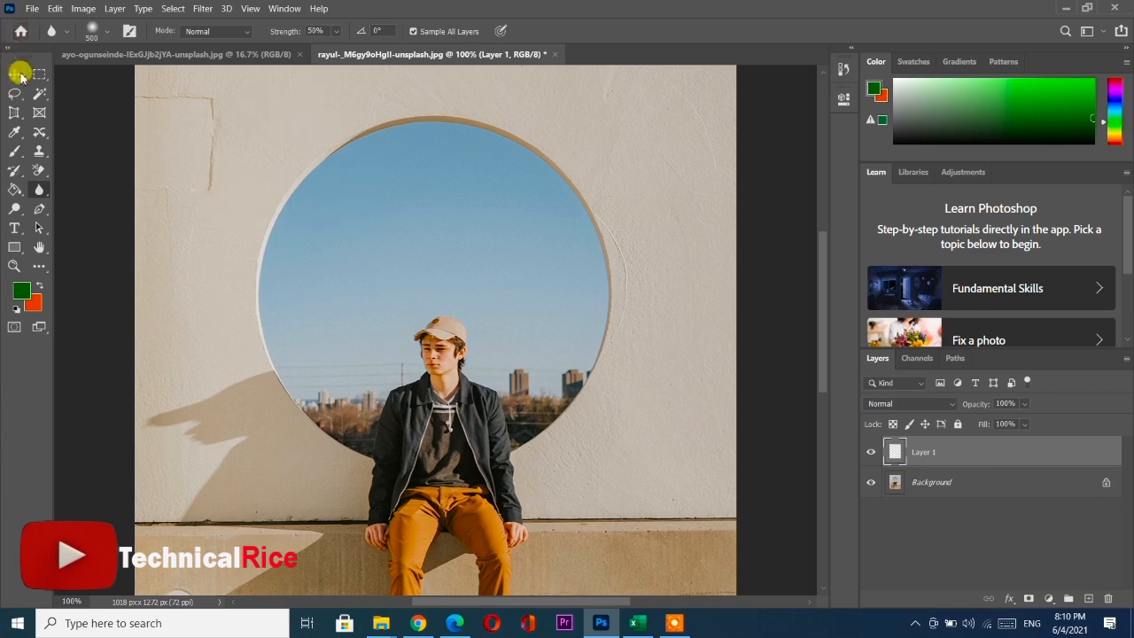
{"action": "left_click", "coordinate": [39, 93]}
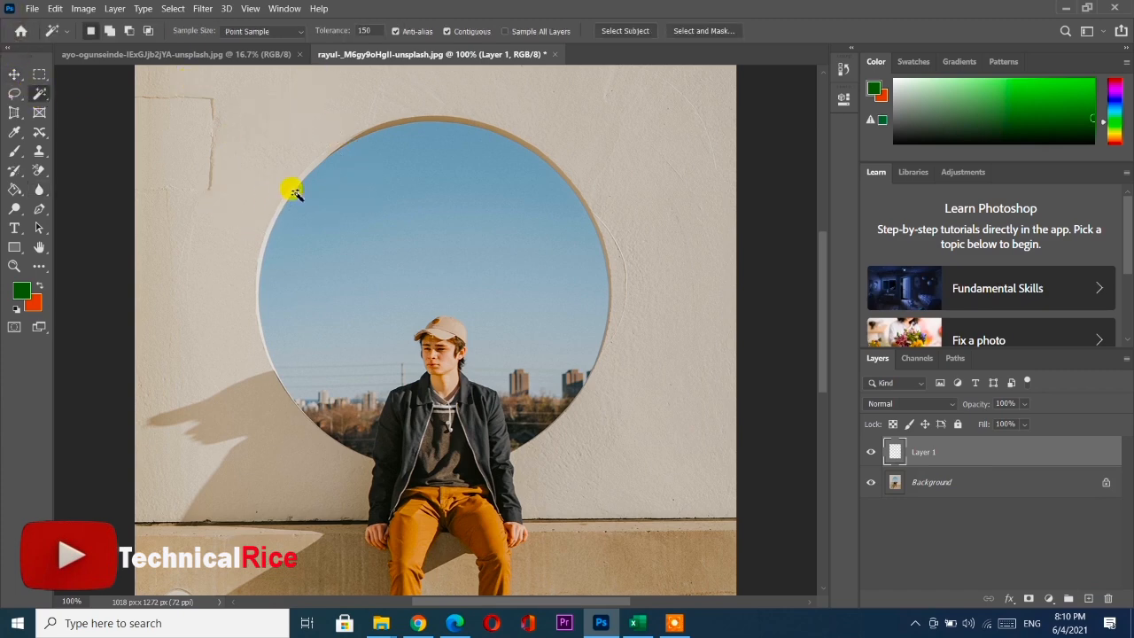
{"action": "right_click", "coordinate": [46, 96]}
{"action": "left_click", "coordinate": [79, 107]}
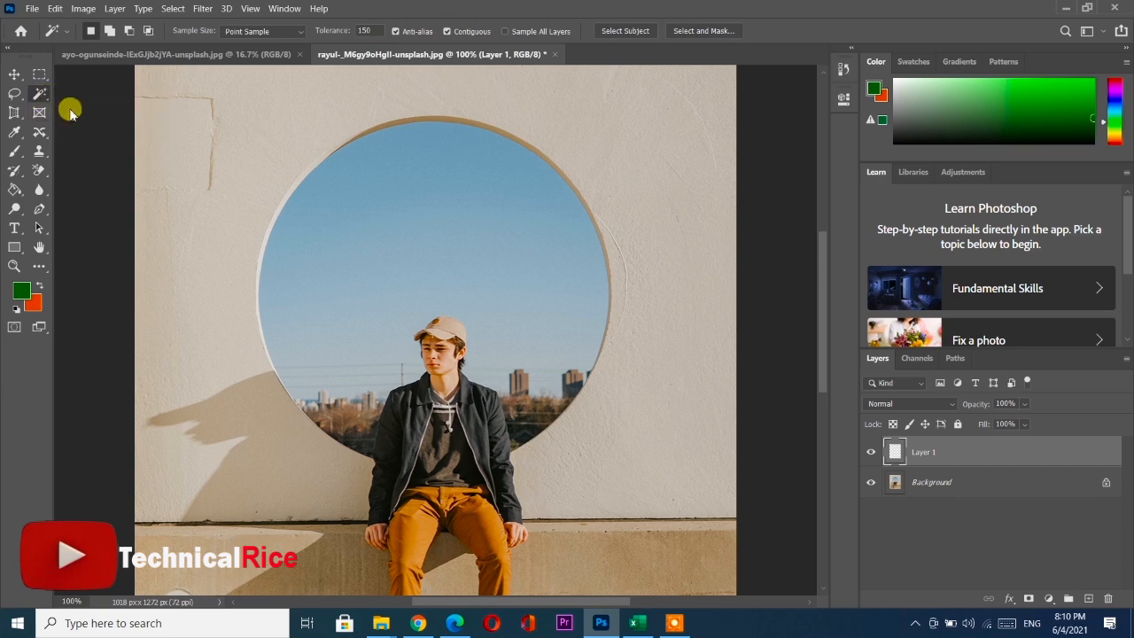
{"action": "mouse_move", "coordinate": [330, 147]}
{"action": "left_mouse_down"}
{"action": "mouse_move", "coordinate": [363, 161]}
{"action": "mouse_move", "coordinate": [327, 204]}
{"action": "mouse_move", "coordinate": [314, 247]}
{"action": "mouse_move", "coordinate": [342, 397]}
{"action": "left_mouse_up"}
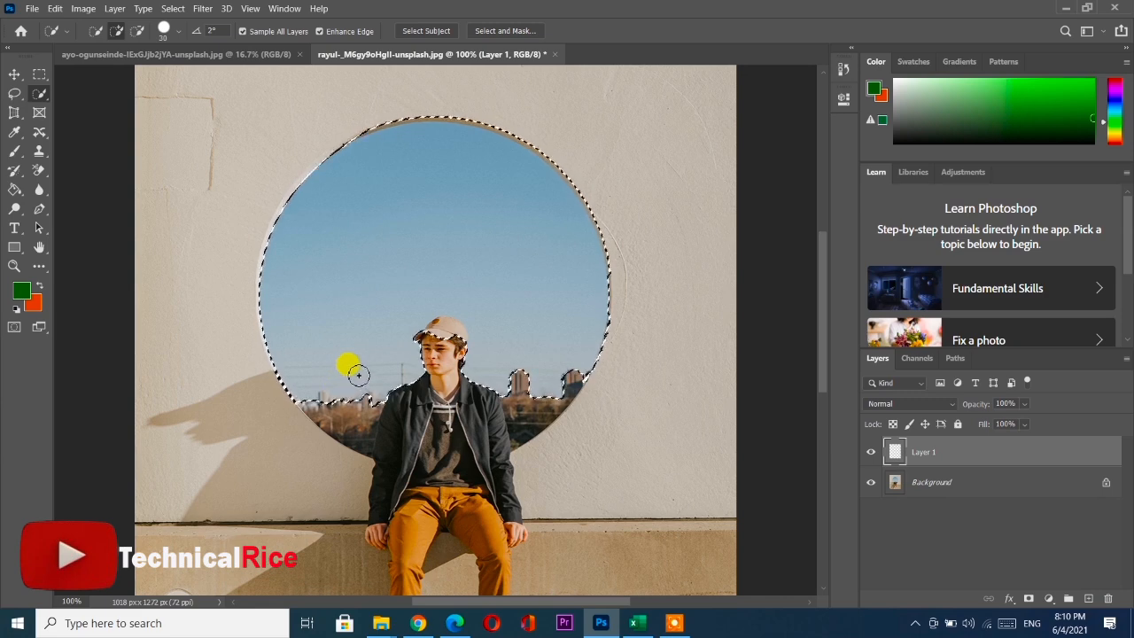
Subtract the man's cap from the sky selection.
{"action": "key", "text": "ctrl+plus"}
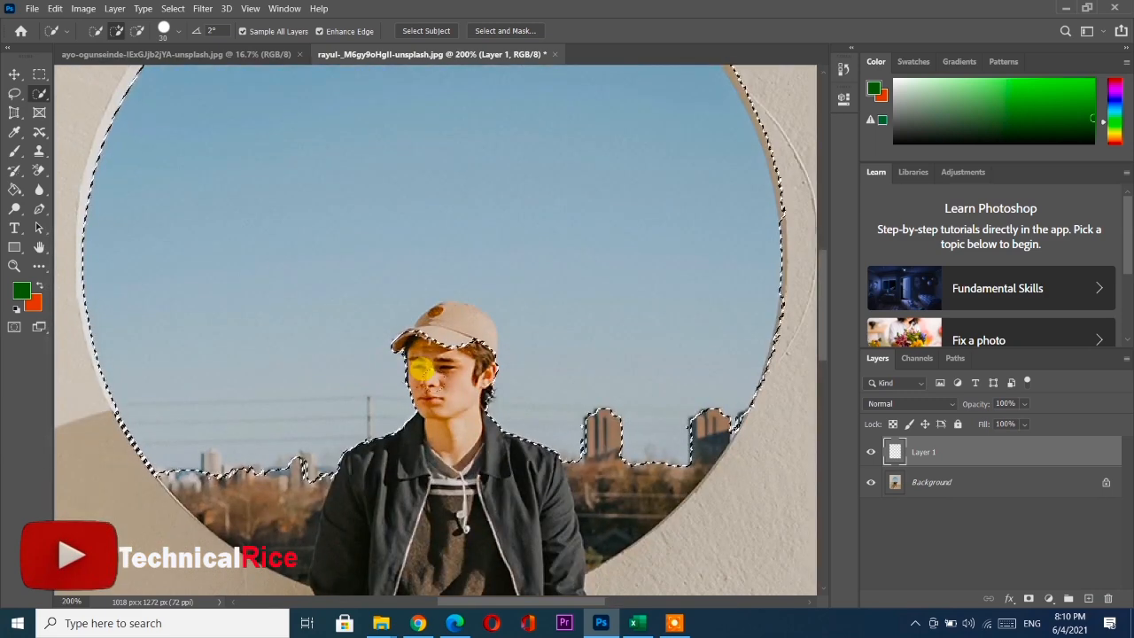
{"action": "key", "text": "ctrl+plus"}
{"action": "key", "text": "ctrl+plus"}
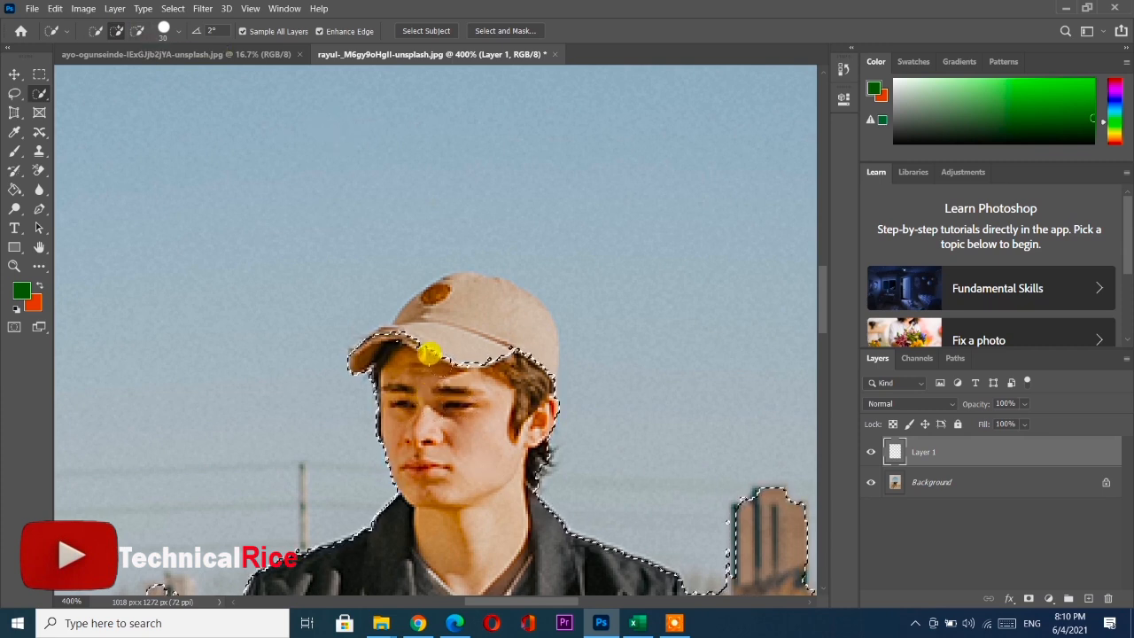
{"action": "left_click_drag", "start_coordinate": [429, 354], "coordinate": [439, 340]}
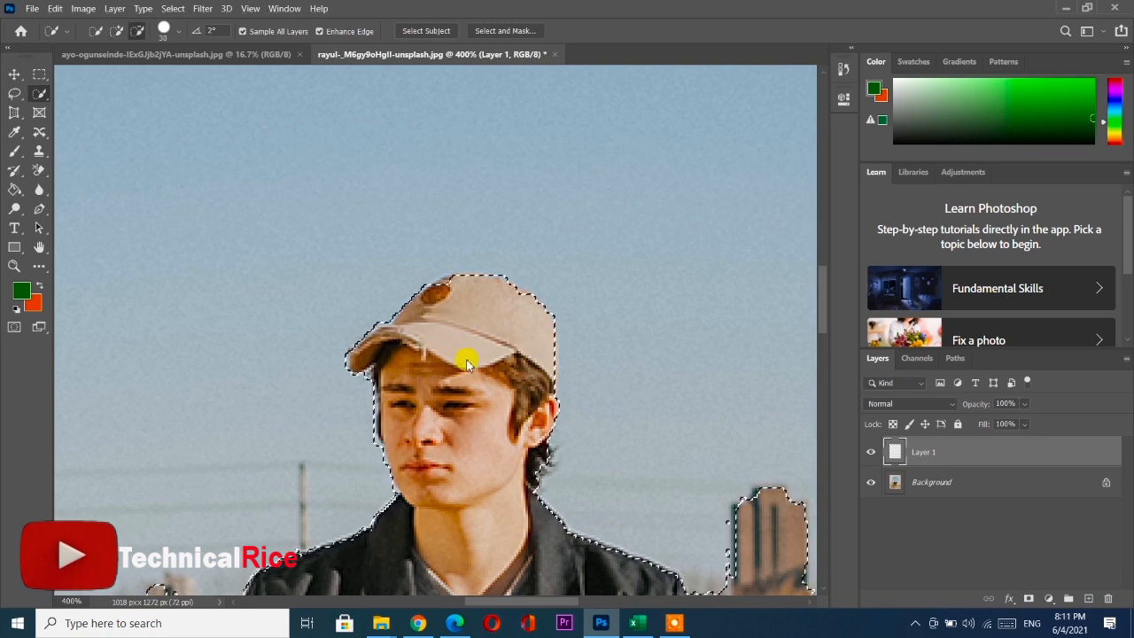
{"action": "left_click_drag", "start_coordinate": [467, 363], "coordinate": [453, 328]}
Reduce the Quick Selection brush to size 9 and add the buildings and trees right of the man to the selection.
{"action": "scroll", "coordinate": [421, 353], "scroll_direction": "down", "scroll_amount": 5}
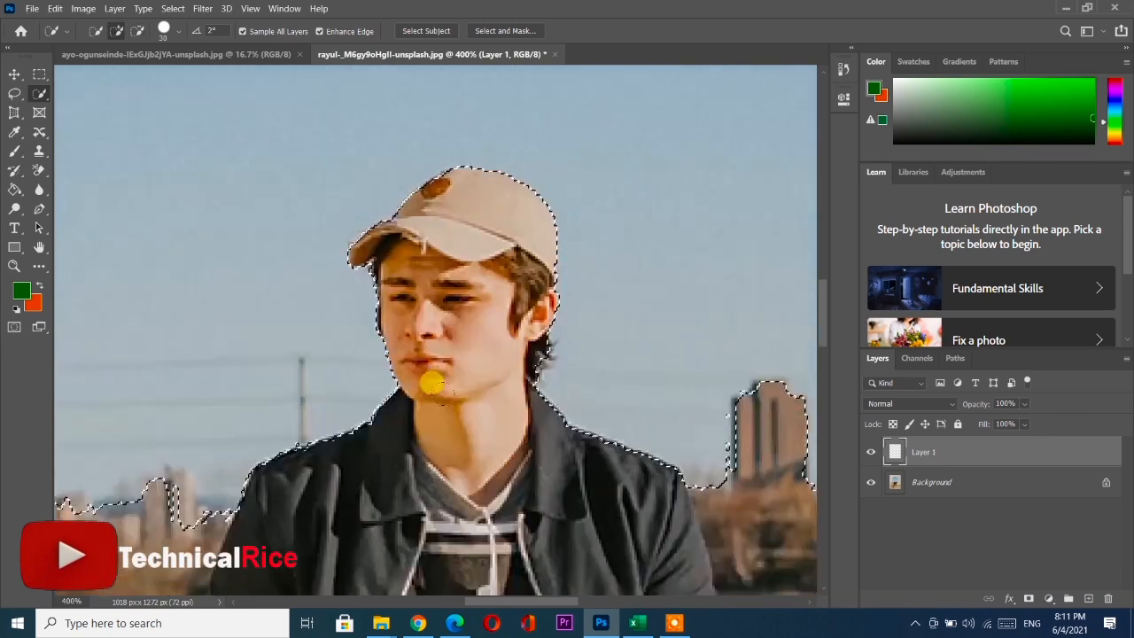
{"action": "key", "text": "bracketleft"}
{"action": "key", "text": "bracketleft"}
{"action": "key", "text": "bracketleft"}
{"action": "key", "text": "bracketleft"}
{"action": "key", "text": "bracketleft"}
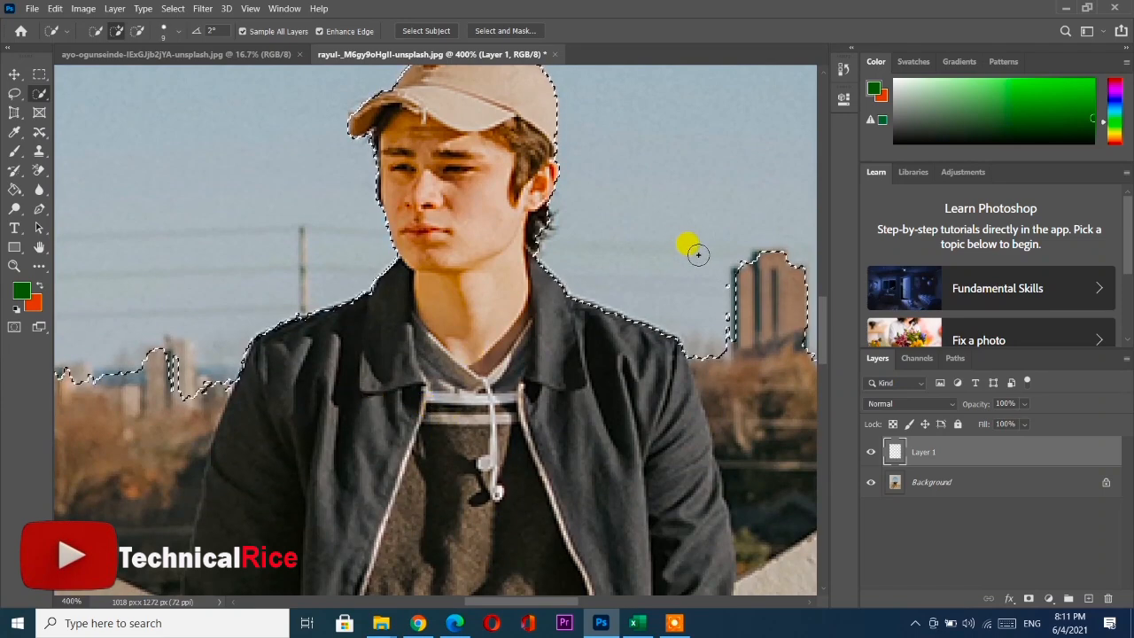
{"action": "left_click_drag", "start_coordinate": [715, 256], "coordinate": [726, 362]}
{"action": "mouse_move", "coordinate": [724, 274]}
{"action": "left_mouse_down"}
{"action": "mouse_move", "coordinate": [730, 244]}
{"action": "mouse_move", "coordinate": [757, 380]}
{"action": "mouse_move", "coordinate": [753, 270]}
{"action": "mouse_move", "coordinate": [712, 258]}
{"action": "mouse_move", "coordinate": [731, 406]}
{"action": "left_mouse_up"}
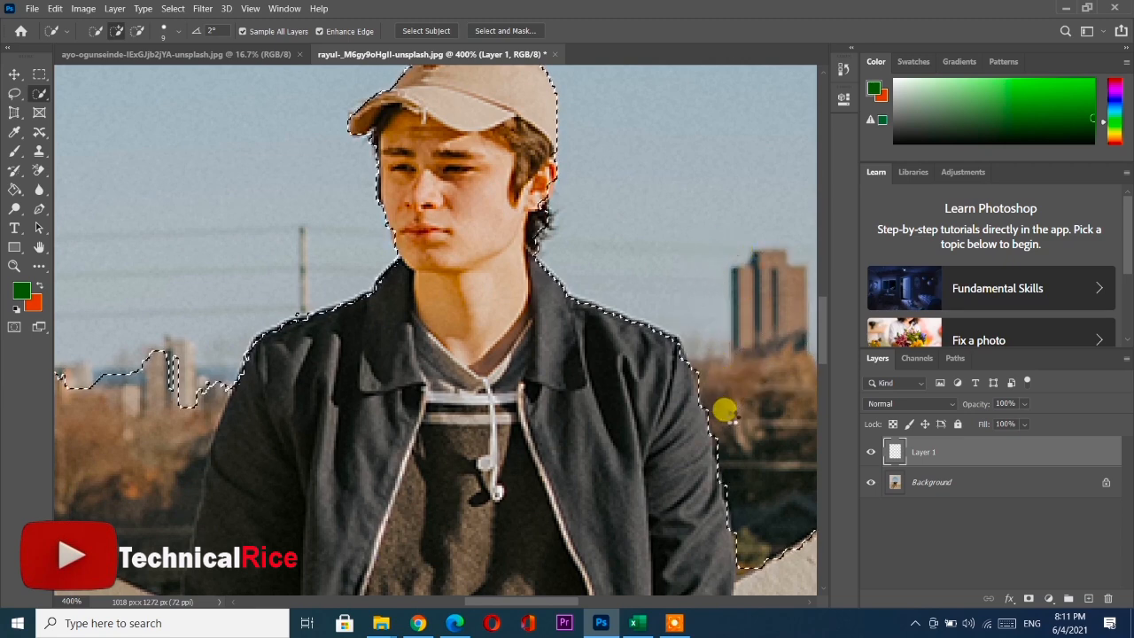
Add the skyline and trees left of the man, down to the circle's lower edge, to the selection.
{"action": "scroll", "coordinate": [709, 458], "scroll_direction": "up", "scroll_amount": 3}
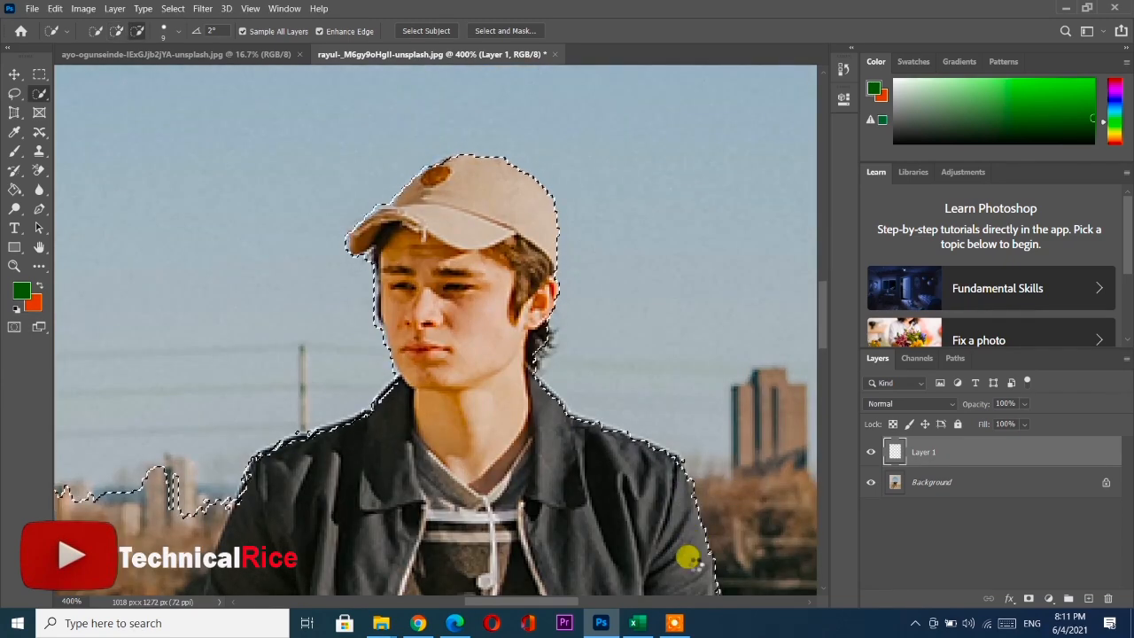
{"action": "scroll", "coordinate": [336, 240], "scroll_direction": "down", "scroll_amount": 5}
{"action": "scroll", "coordinate": [283, 221], "scroll_direction": "down", "scroll_amount": 5}
{"action": "mouse_move", "coordinate": [278, 170]}
{"action": "left_mouse_down"}
{"action": "mouse_move", "coordinate": [332, 539]}
{"action": "mouse_move", "coordinate": [136, 414]}
{"action": "mouse_move", "coordinate": [154, 439]}
{"action": "mouse_move", "coordinate": [209, 379]}
{"action": "mouse_move", "coordinate": [225, 277]}
{"action": "mouse_move", "coordinate": [191, 260]}
{"action": "mouse_move", "coordinate": [168, 284]}
{"action": "left_mouse_up"}
{"action": "key", "text": "super+space"}
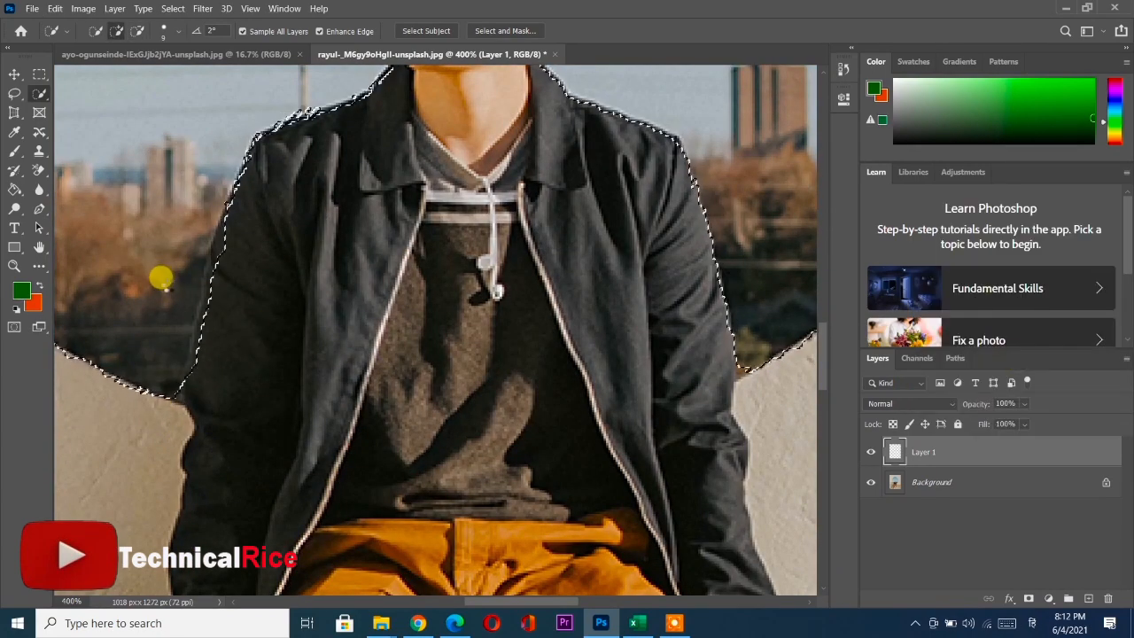
{"action": "scroll", "coordinate": [410, 276], "scroll_direction": "down", "scroll_amount": 4}
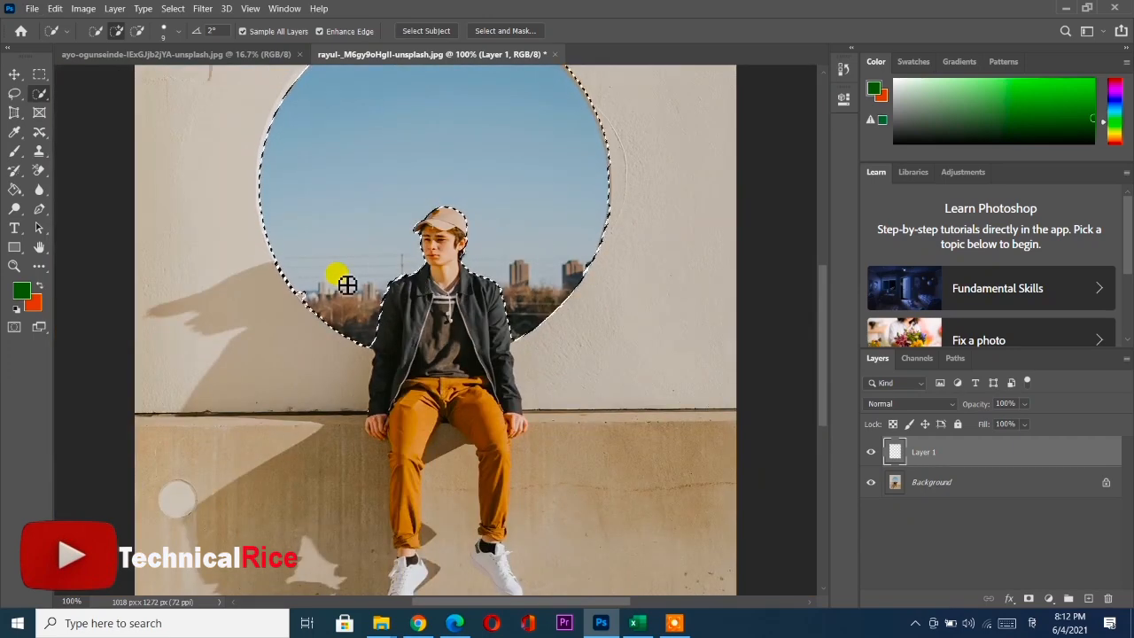
Blur the selected sky, buildings and trees on Layer 1 with the Blur tool at 50% strength, and deselect.
{"action": "left_click", "coordinate": [35, 189]}
{"action": "scroll", "coordinate": [326, 177], "scroll_direction": "up", "scroll_amount": 3}
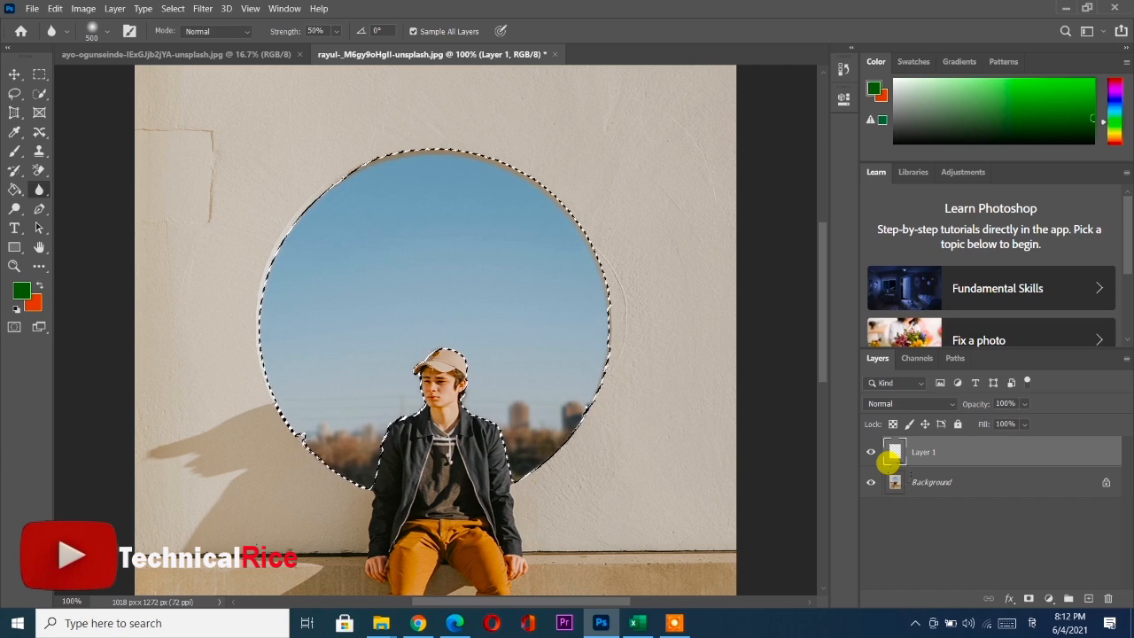
{"action": "key", "text": "m"}
{"action": "key", "text": "ctrl+plus"}
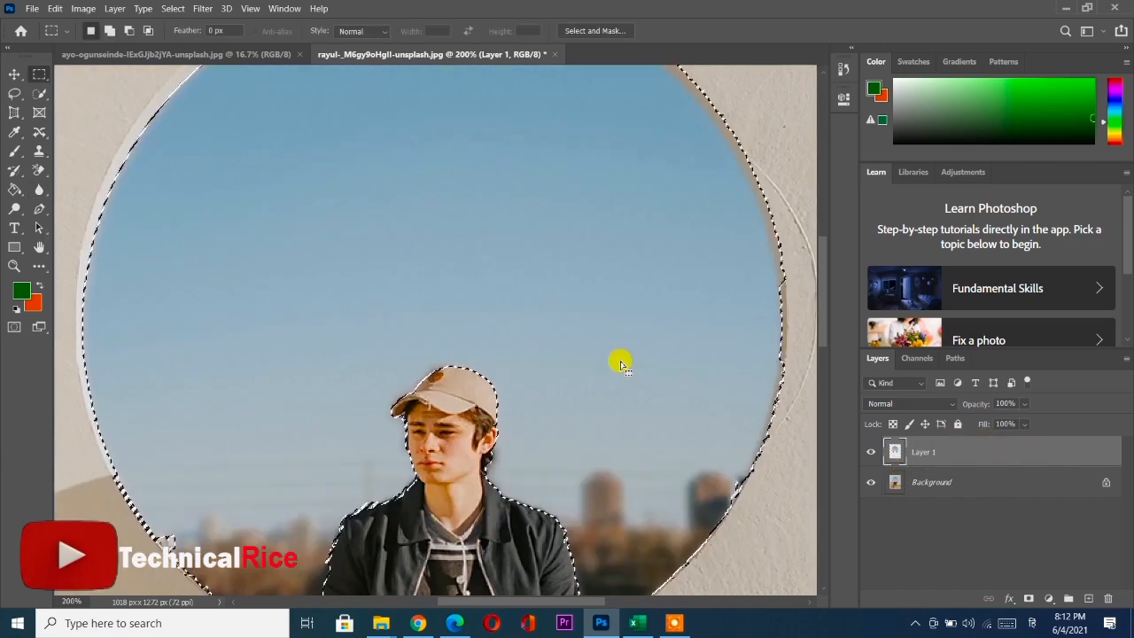
{"action": "key", "text": "ctrl+minus"}
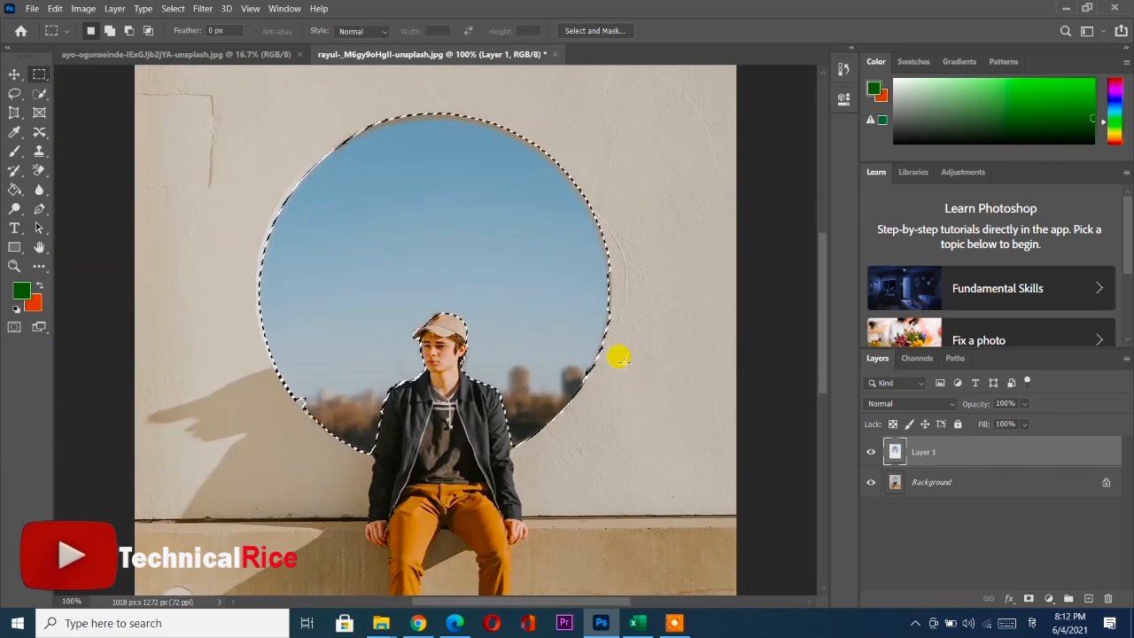
{"action": "key", "text": "ctrl+plus"}
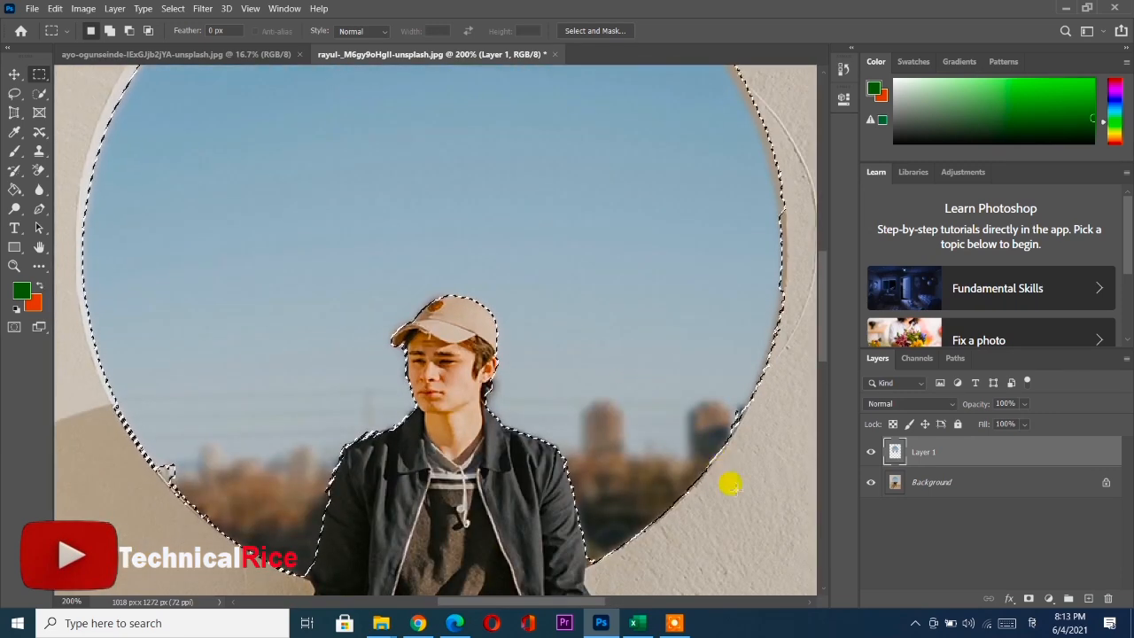
{"action": "key", "text": "ctrl+d"}
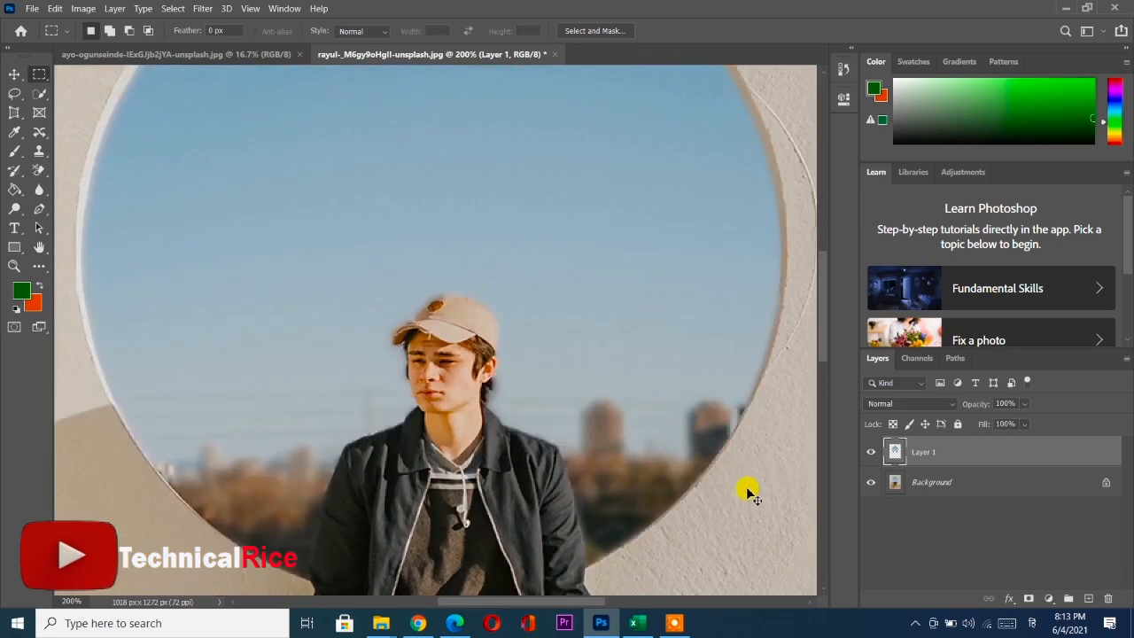
Switch to the plain Eraser tool and reduce its brush size to 10 for cleaning up the blur along the jacket sleeve.
{"action": "scroll", "coordinate": [564, 439], "scroll_direction": "down", "scroll_amount": 3}
{"action": "scroll", "coordinate": [564, 439], "scroll_direction": "down", "scroll_amount": 2}
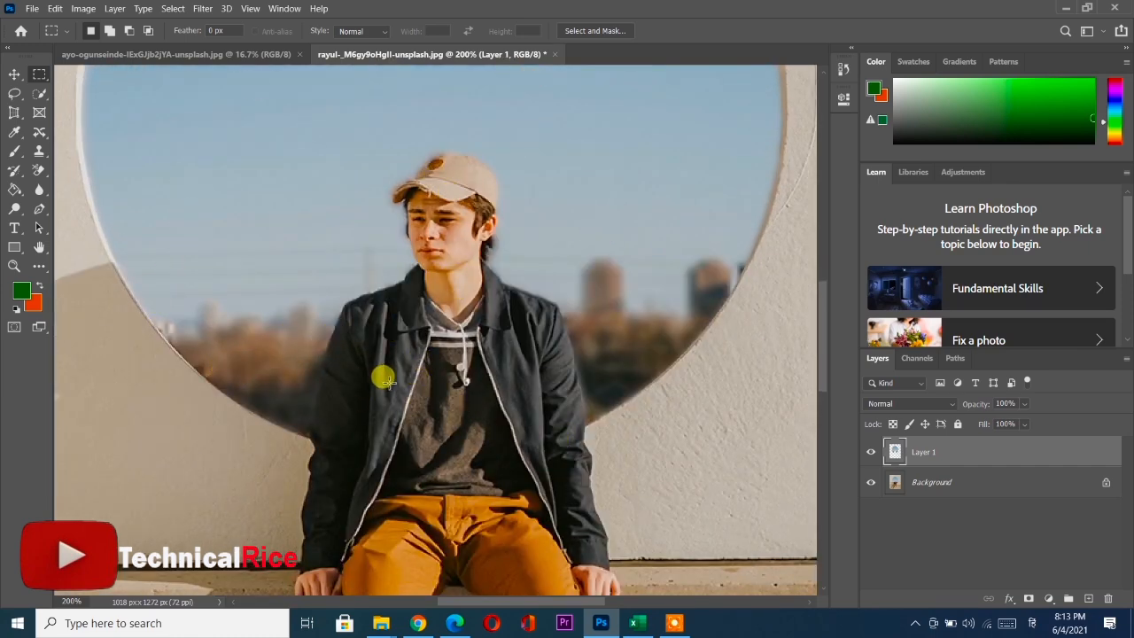
{"action": "scroll", "coordinate": [420, 351], "scroll_direction": "up", "scroll_amount": 3}
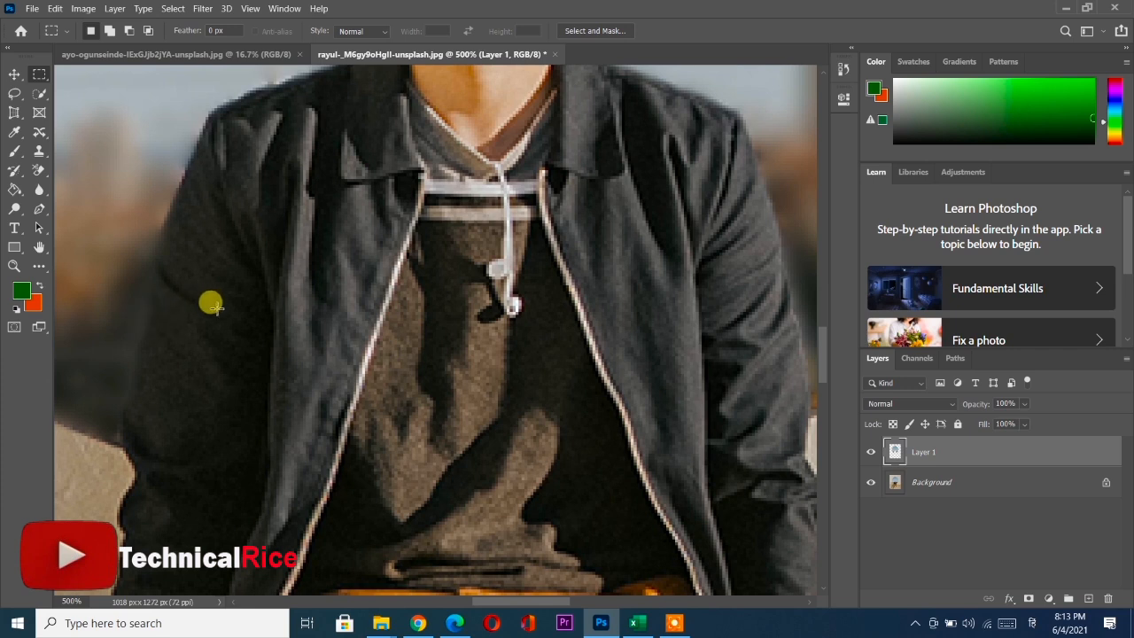
{"action": "key", "text": "e"}
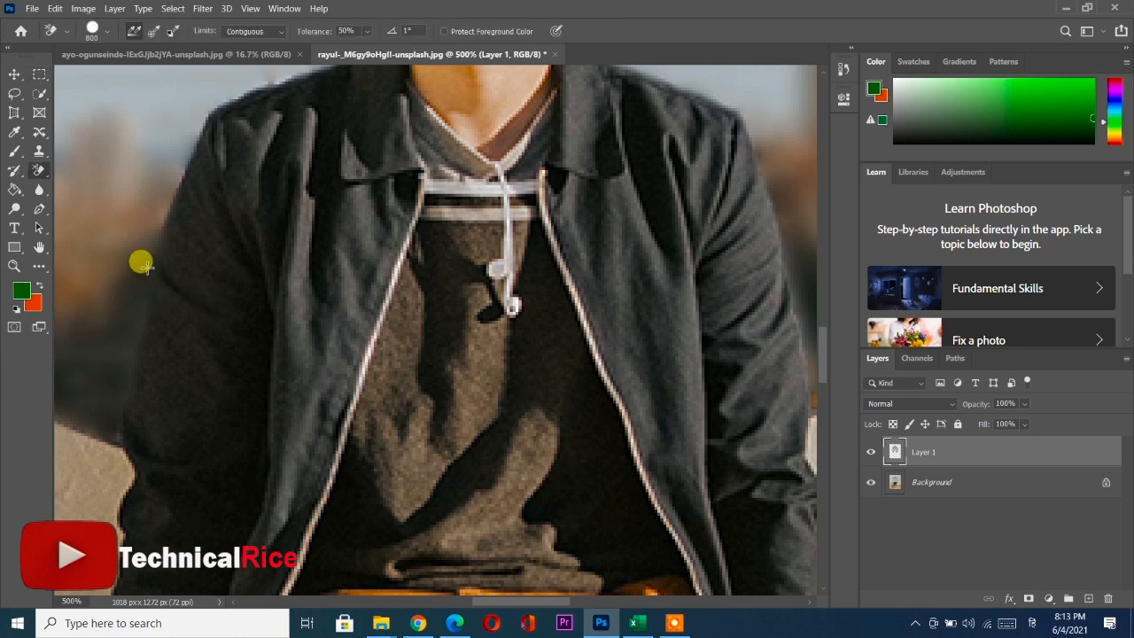
{"action": "right_click", "coordinate": [39, 169]}
{"action": "left_click", "coordinate": [93, 170]}
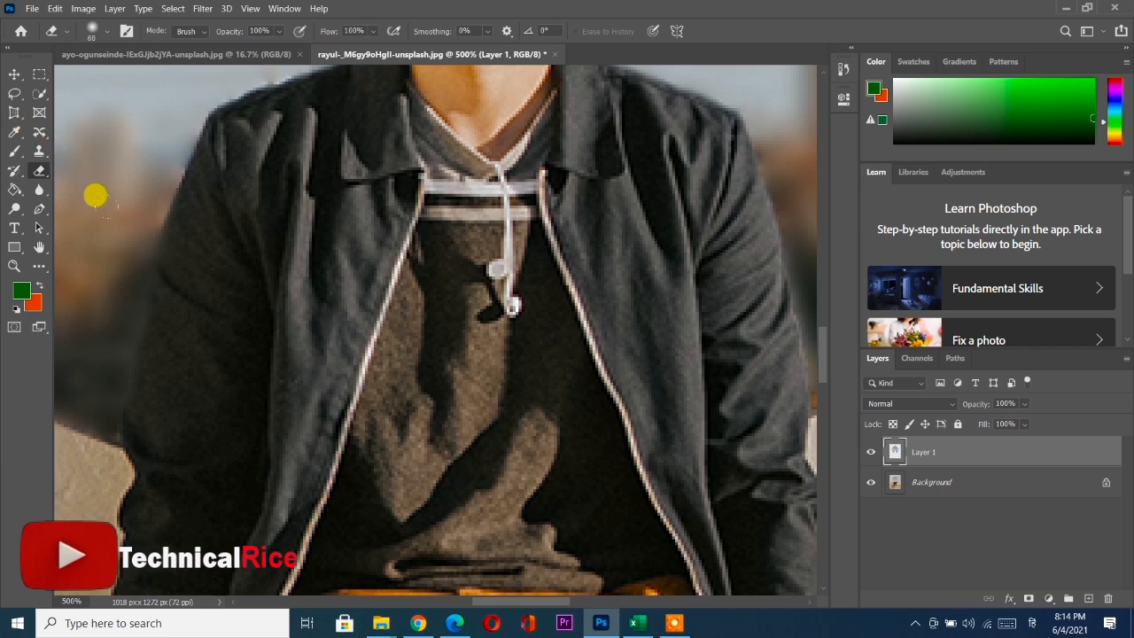
{"action": "key", "text": "bracketleft"}
{"action": "key", "text": "bracketleft"}
{"action": "key", "text": "bracketleft"}
{"action": "key", "text": "bracketleft"}
{"action": "key", "text": "bracketleft"}
{"action": "key", "text": "bracketleft"}
{"action": "key", "text": "bracketleft"}
{"action": "key", "text": "bracketleft"}
{"action": "key", "text": "bracketleft"}
{"action": "key", "text": "bracketleft"}
{"action": "key", "text": "bracketleft"}
{"action": "key", "text": "bracketleft"}
{"action": "key", "text": "bracketleft"}
{"action": "key", "text": "bracketleft"}
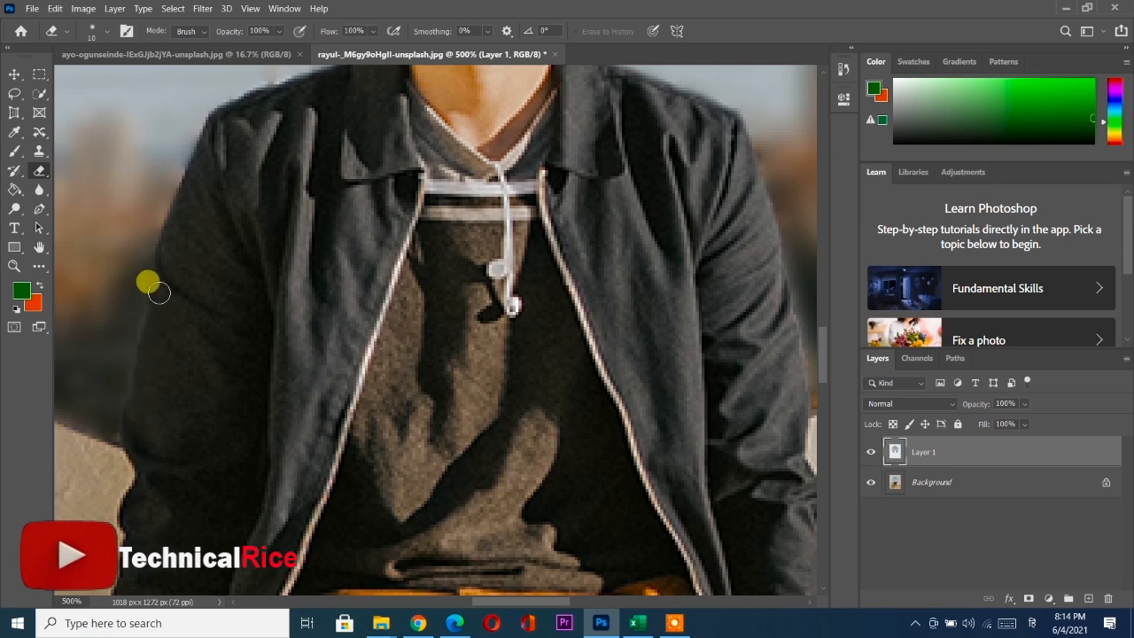
Examine the blur's edges around the man's head and cap, and across the whole circular opening.
{"action": "scroll", "coordinate": [296, 219], "scroll_direction": "up", "scroll_amount": 5}
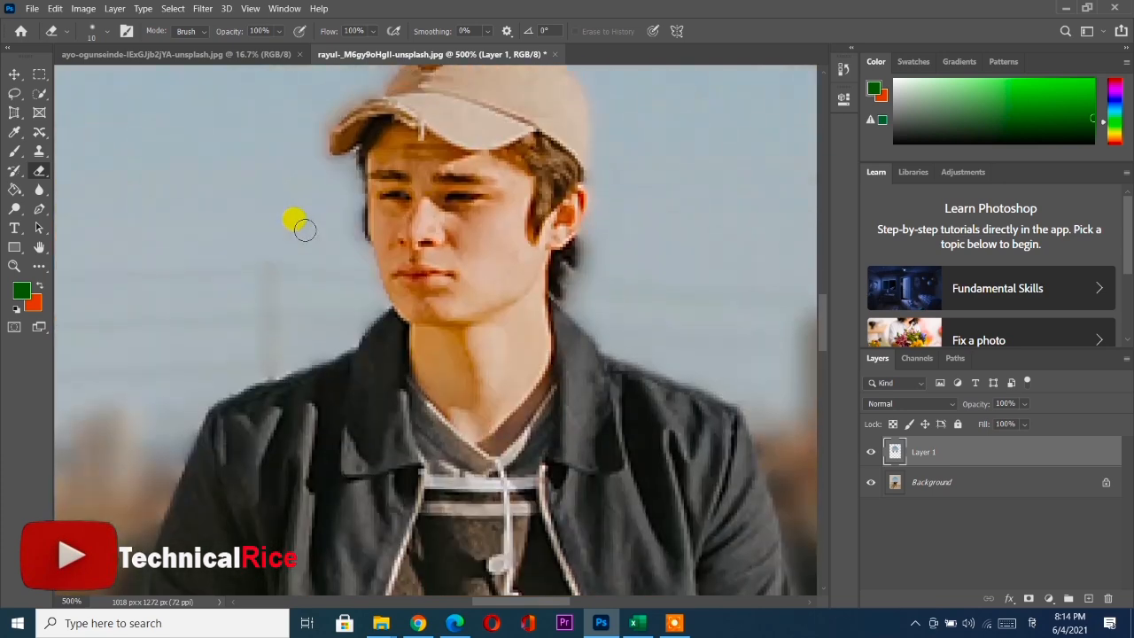
{"action": "scroll", "coordinate": [304, 229], "scroll_direction": "up", "scroll_amount": 3}
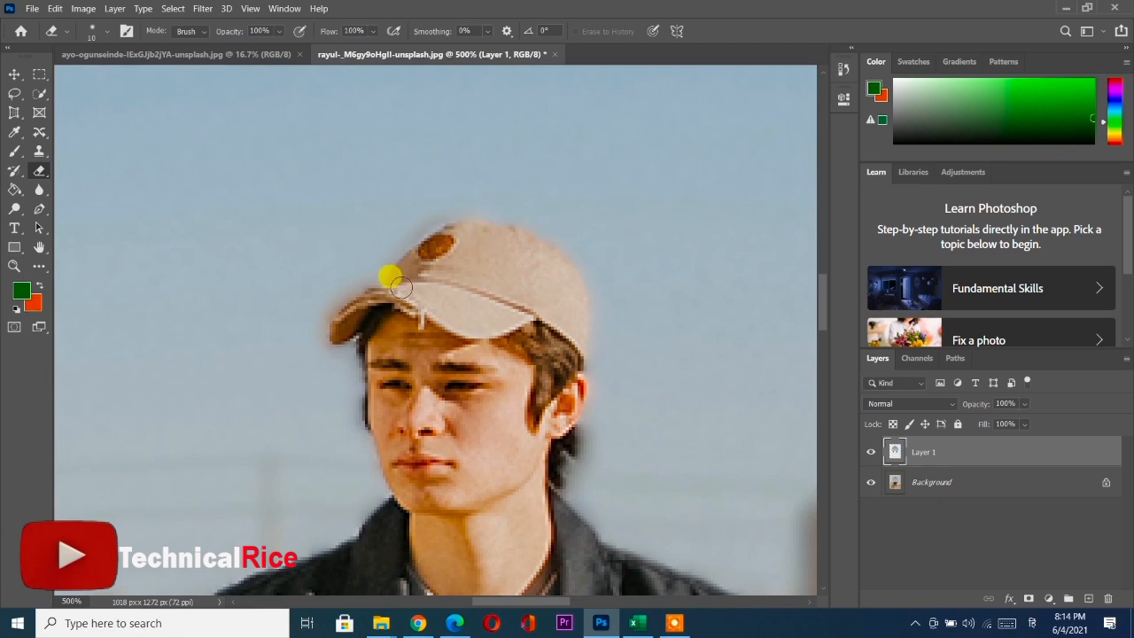
{"action": "scroll", "coordinate": [509, 248], "scroll_direction": "down", "scroll_amount": 1}
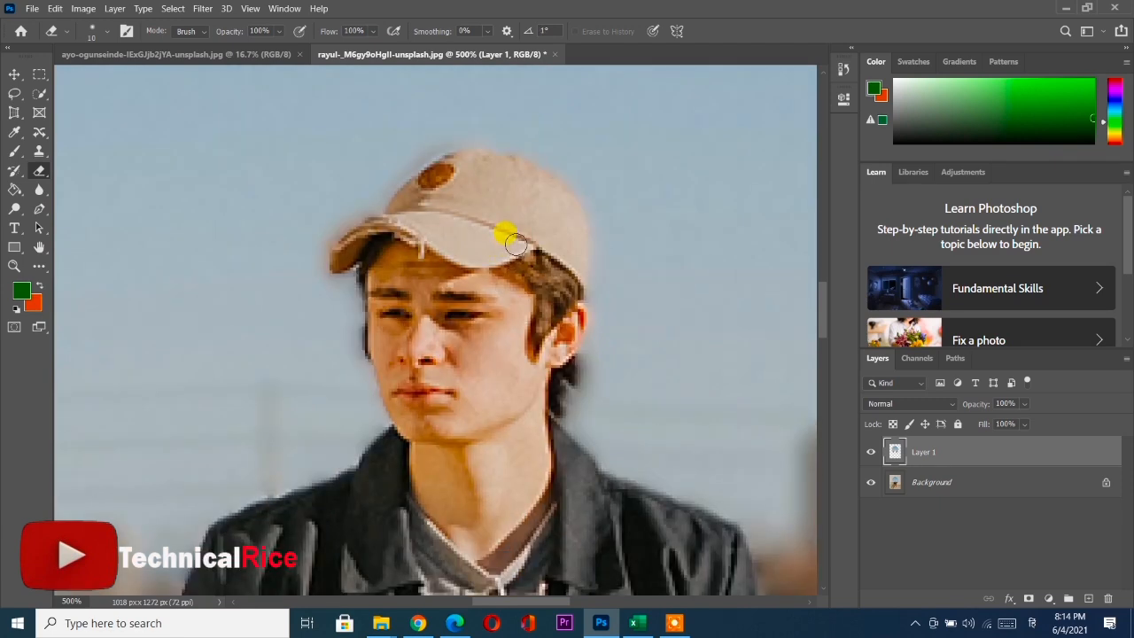
{"action": "key", "text": "ctrl+minus"}
{"action": "key", "text": "ctrl+minus"}
{"action": "key", "text": "ctrl+minus"}
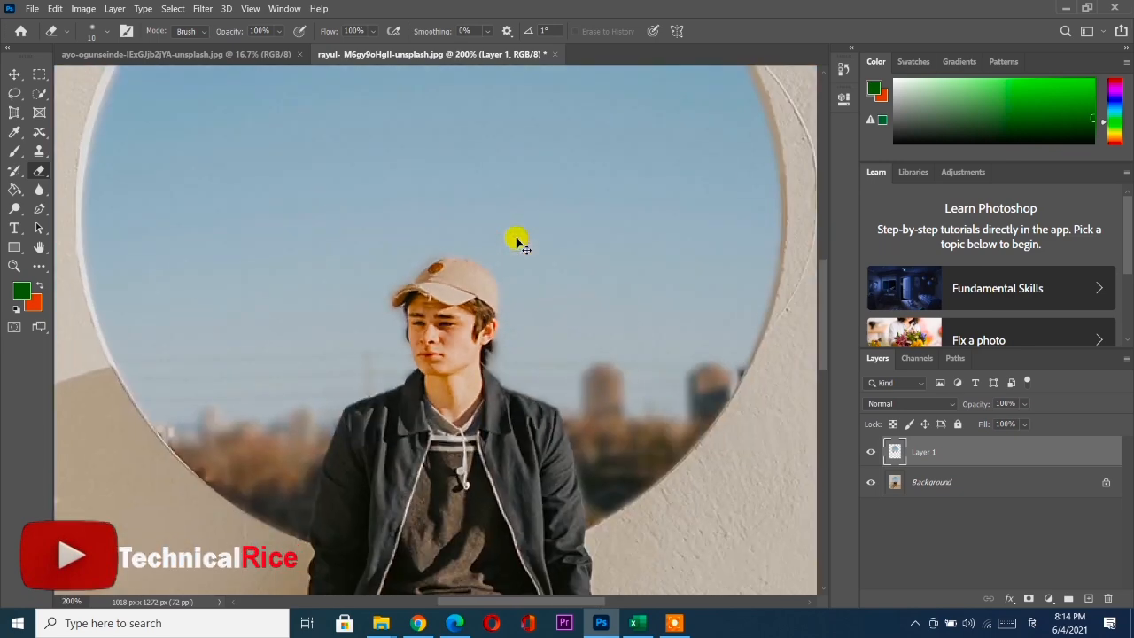
{"action": "scroll", "coordinate": [522, 244], "scroll_direction": "up", "scroll_amount": 3}
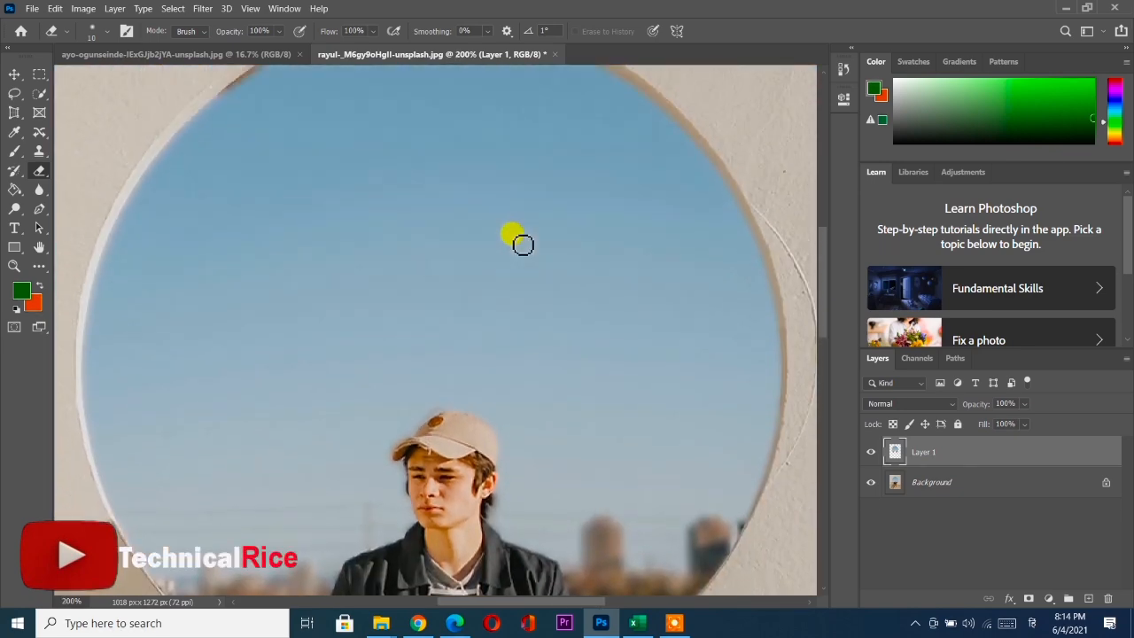
{"action": "scroll", "coordinate": [520, 241], "scroll_direction": "down", "scroll_amount": 2}
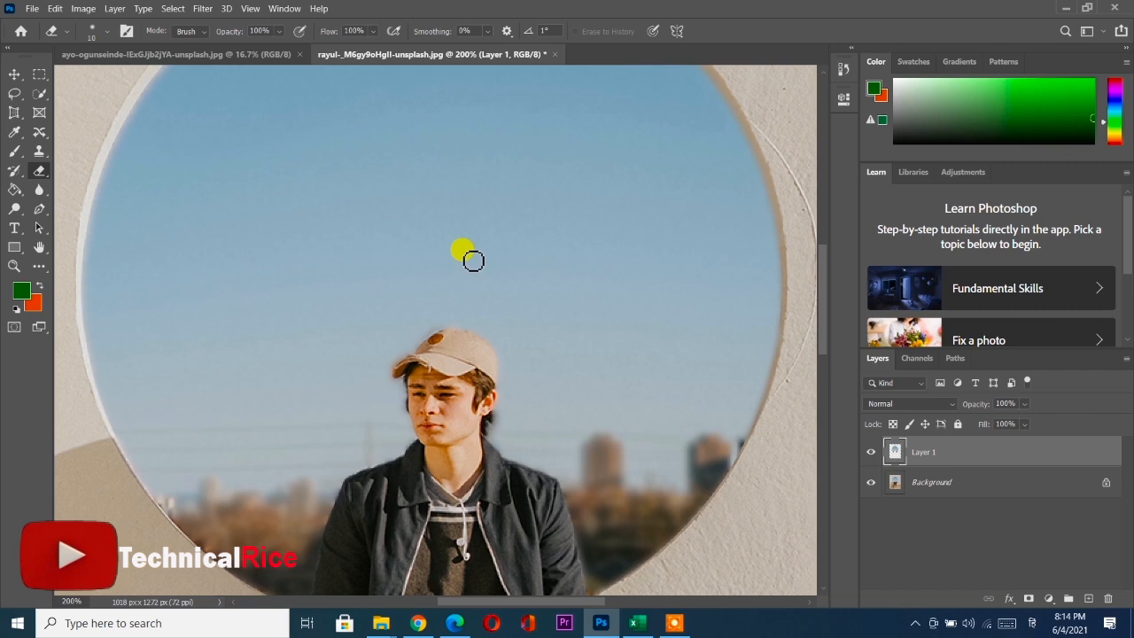
Switch from the Blur tool to the Sharpen tool.
{"action": "key", "text": "r"}
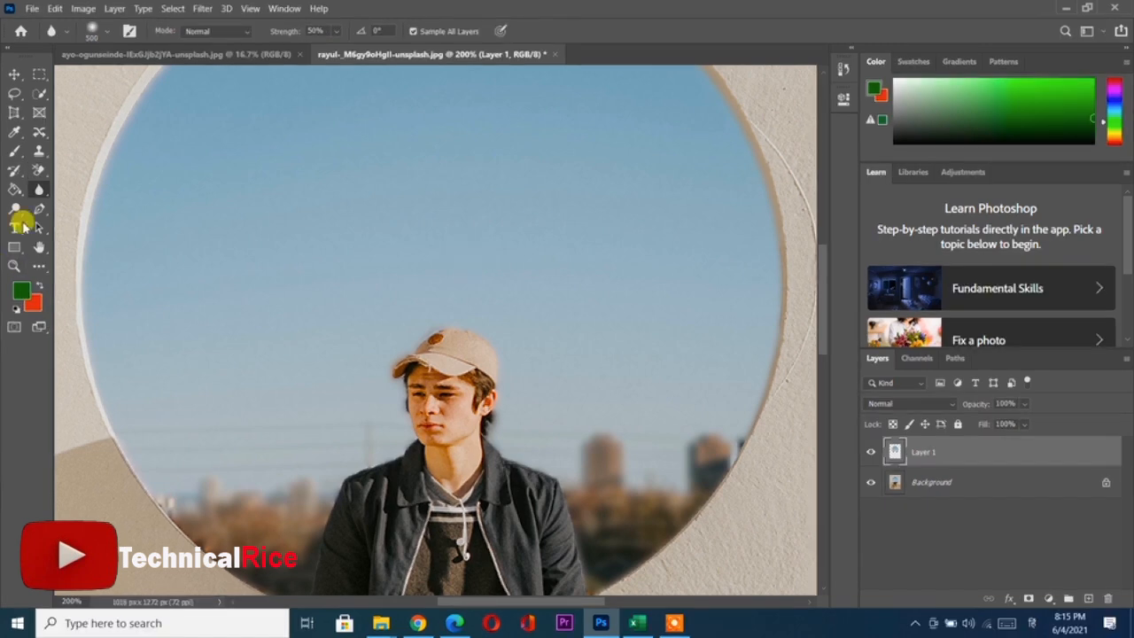
{"action": "mouse_move", "coordinate": [39, 189]}
{"action": "left_mouse_down"}
{"action": "mouse_move", "coordinate": [91, 207]}
{"action": "mouse_move", "coordinate": [93, 220]}
{"action": "mouse_move", "coordinate": [95, 207]}
{"action": "left_mouse_up"}
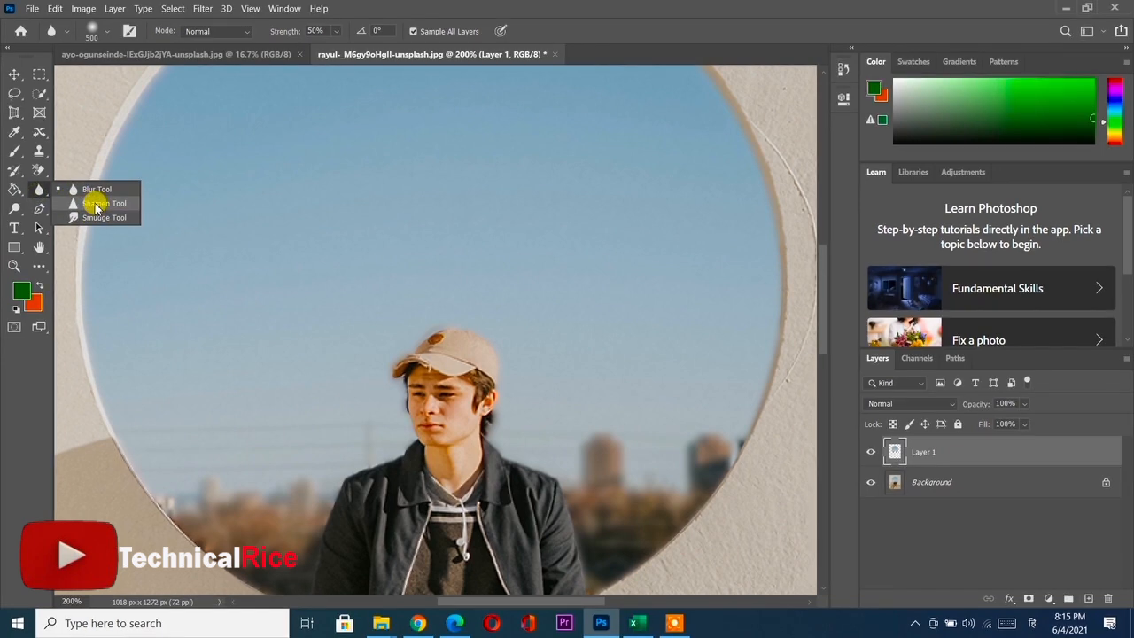
{"action": "left_click", "coordinate": [96, 206]}
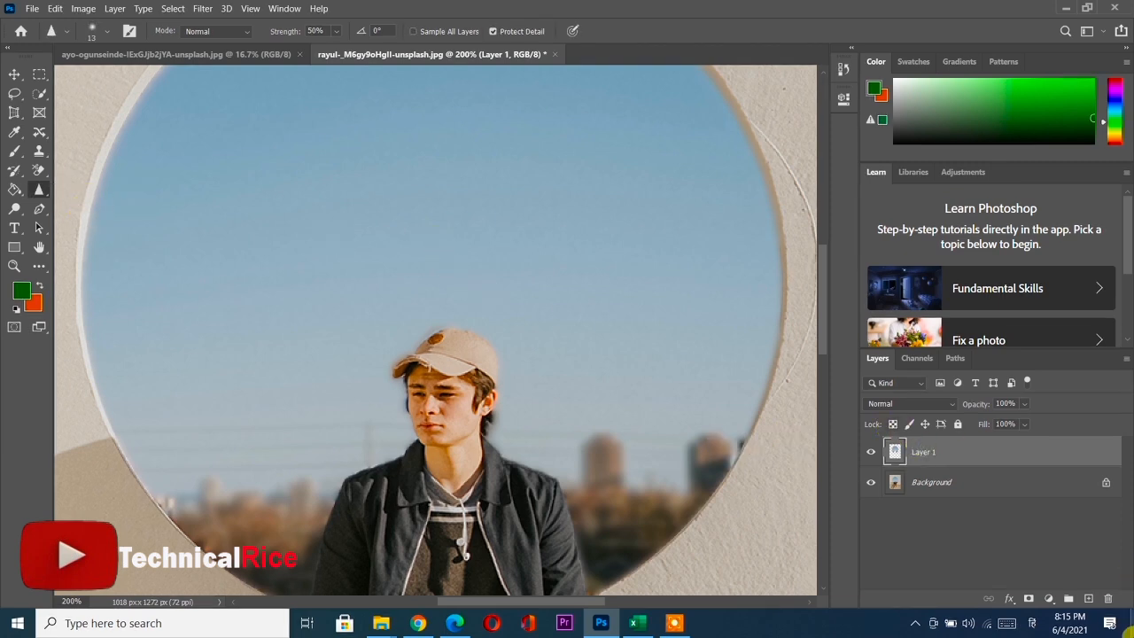
Delete Layer 1 containing the blurred sky and skyline.
{"action": "left_click", "coordinate": [1107, 598]}
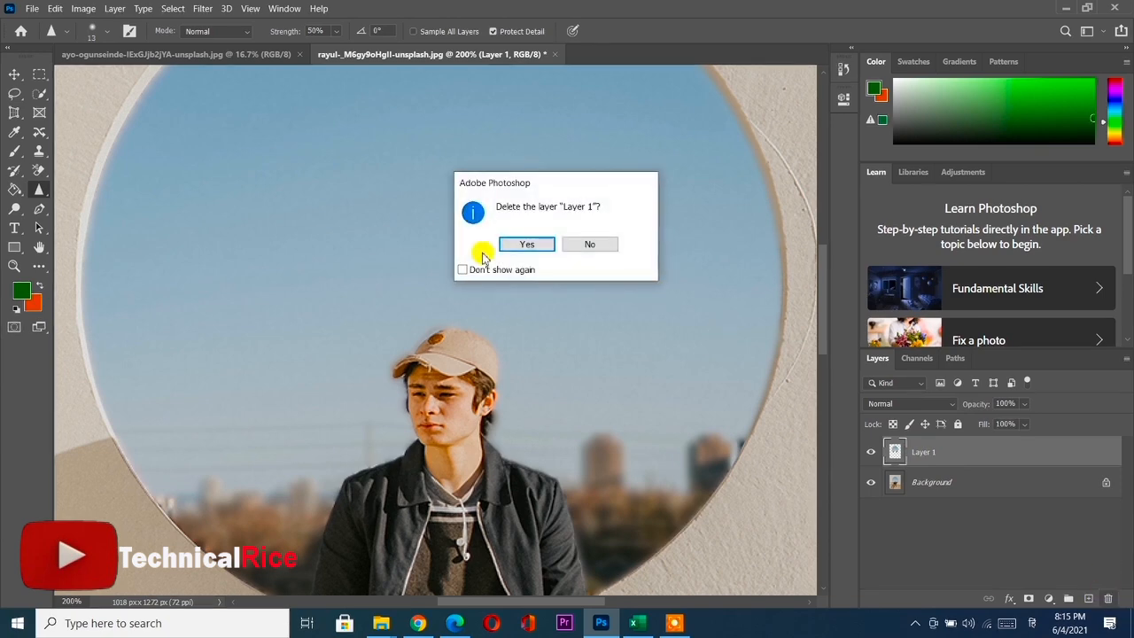
{"action": "left_click", "coordinate": [524, 244]}
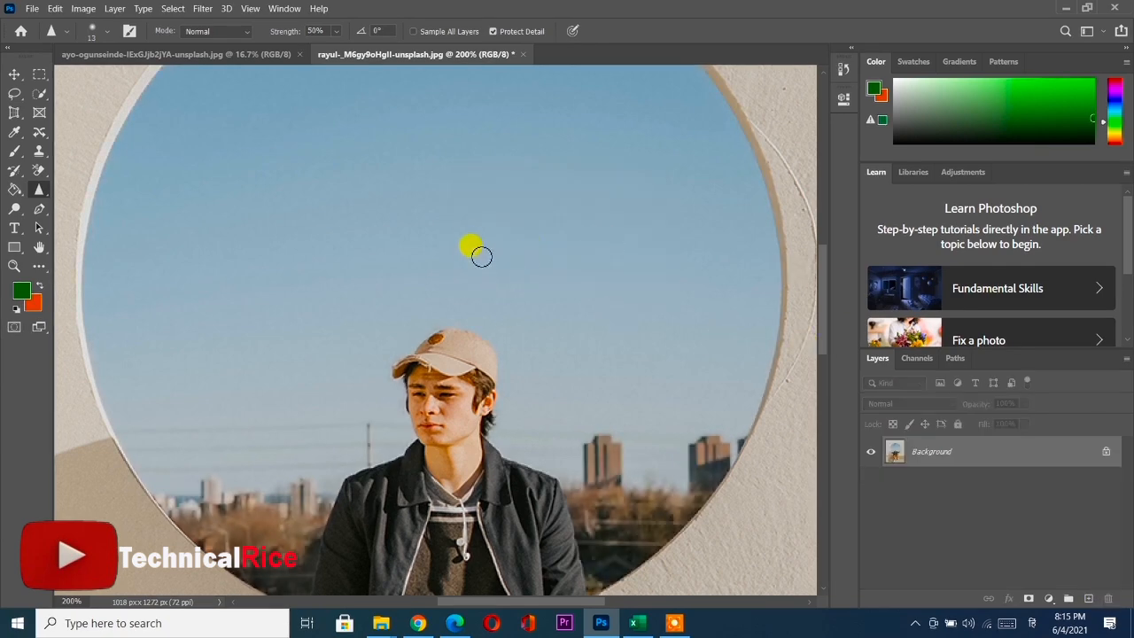
{"action": "key", "text": "ctrl+minus"}
{"action": "key", "text": "ctrl+minus"}
{"action": "key", "text": "ctrl+minus"}
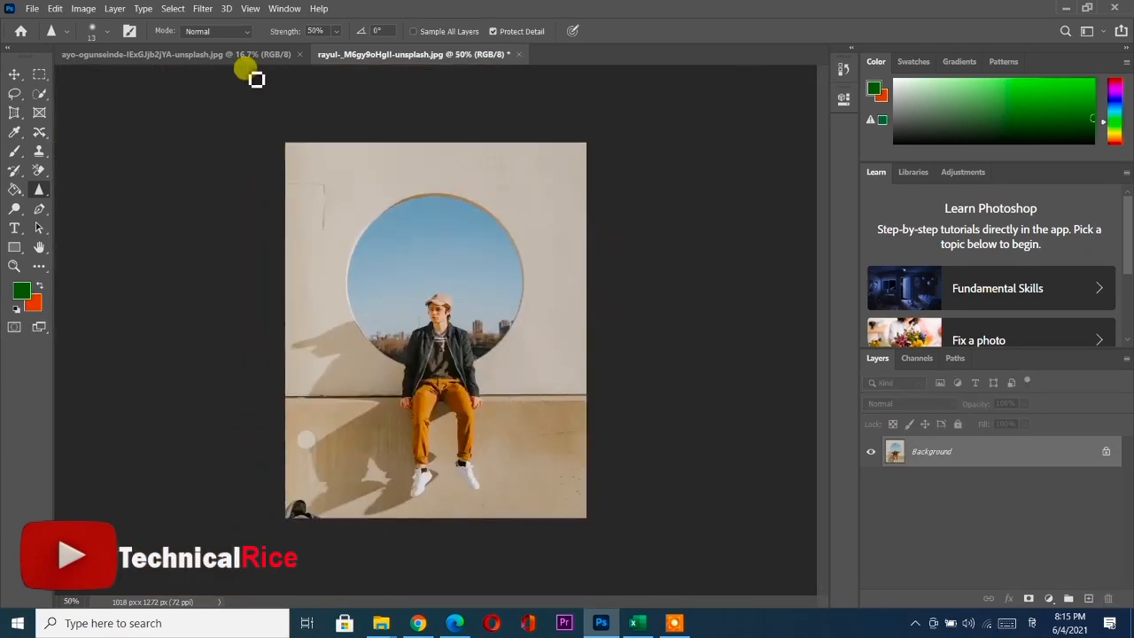
Switch to the woman's portrait, add a new layer above the background and enable Sample All Layers for the Sharpen tool.
{"action": "left_click", "coordinate": [247, 55]}
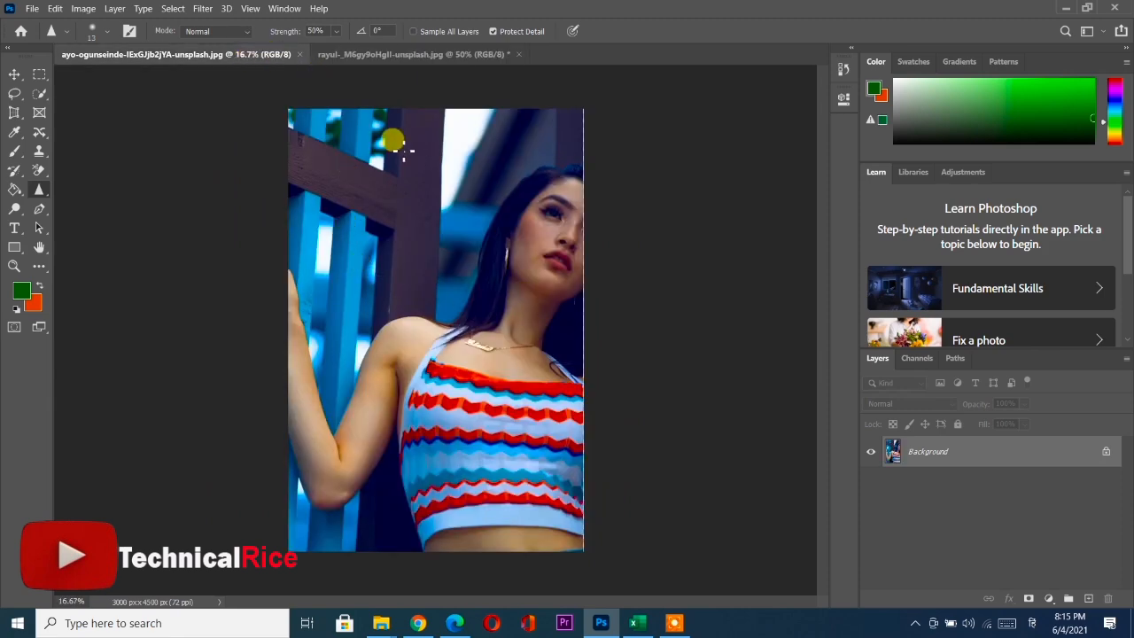
{"action": "scroll", "coordinate": [518, 248], "scroll_direction": "up", "scroll_amount": 4}
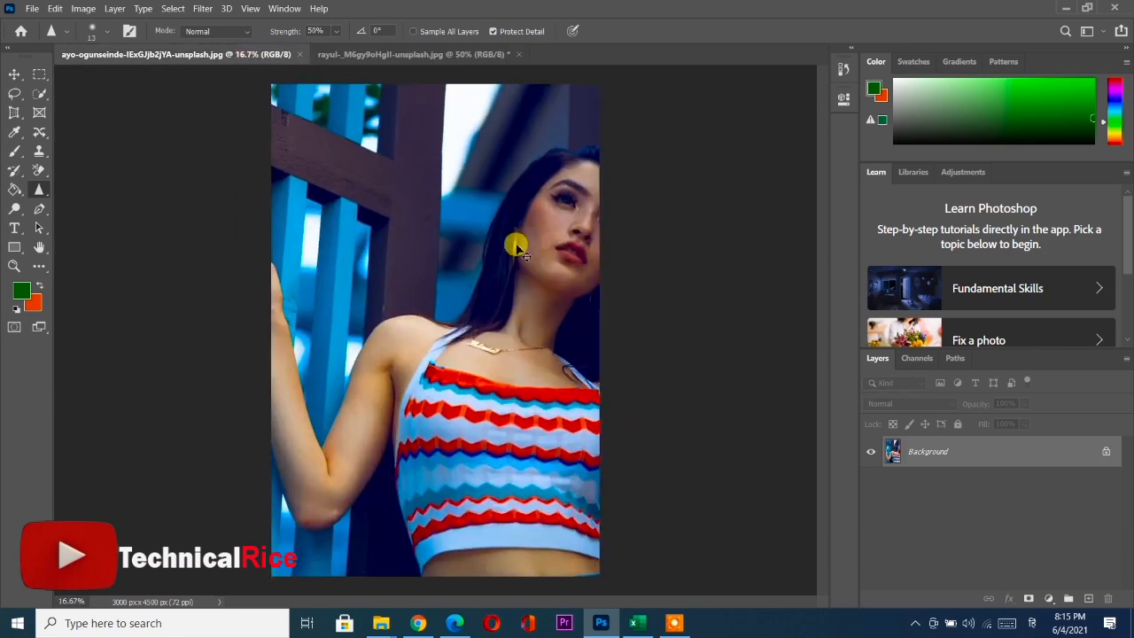
{"action": "scroll", "coordinate": [533, 239], "scroll_direction": "up", "scroll_amount": 2}
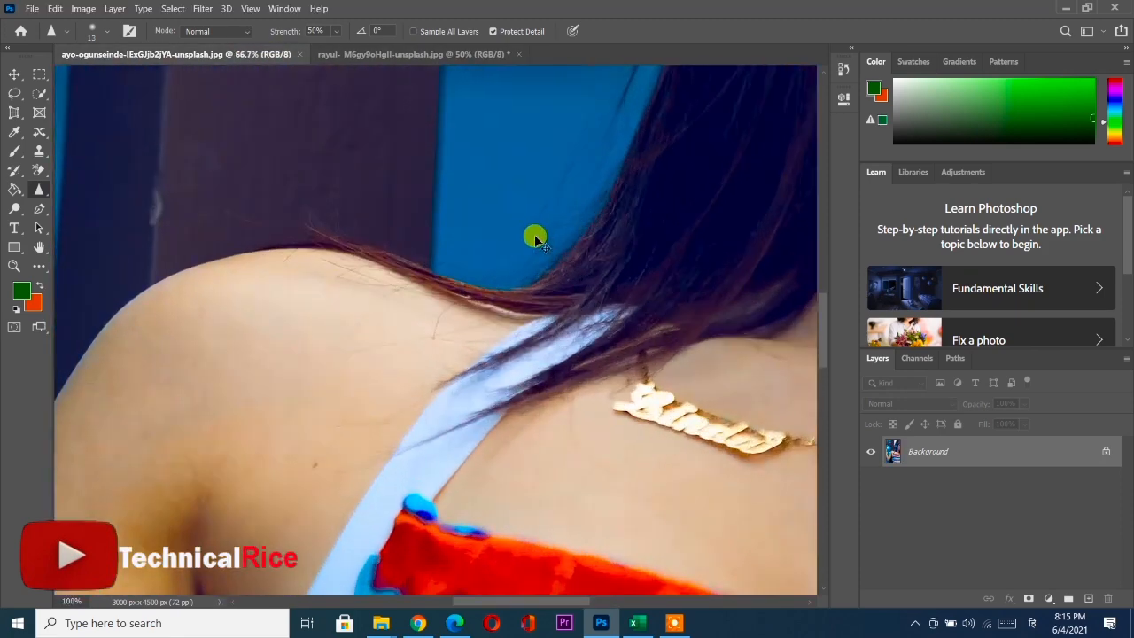
{"action": "left_click_drag", "start_coordinate": [553, 304], "coordinate": [385, 347]}
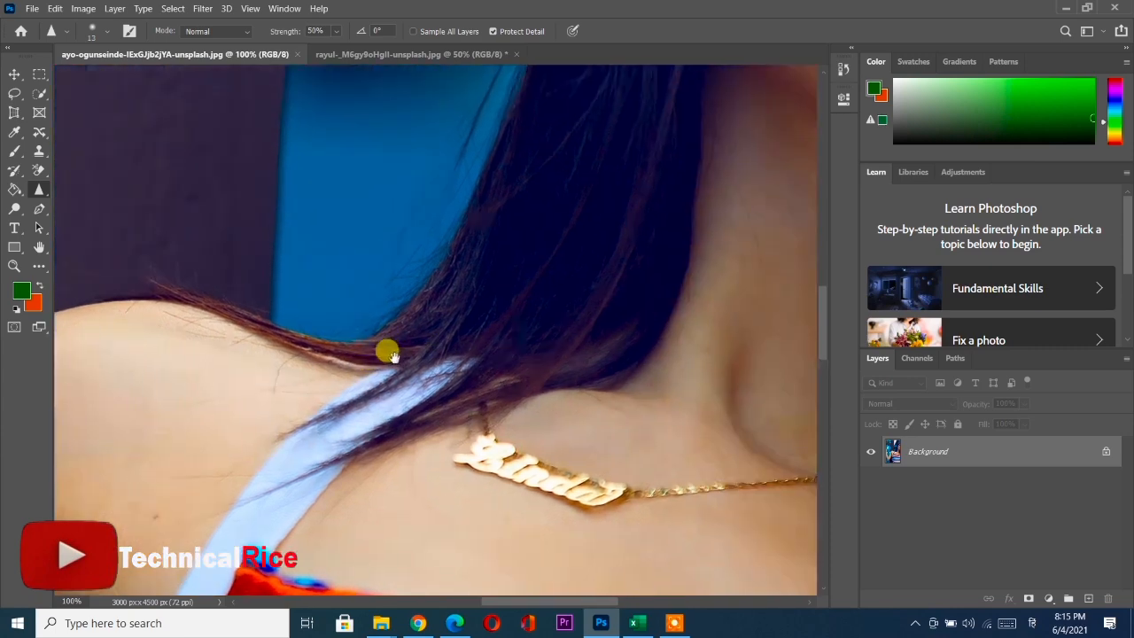
{"action": "left_click", "coordinate": [1088, 598]}
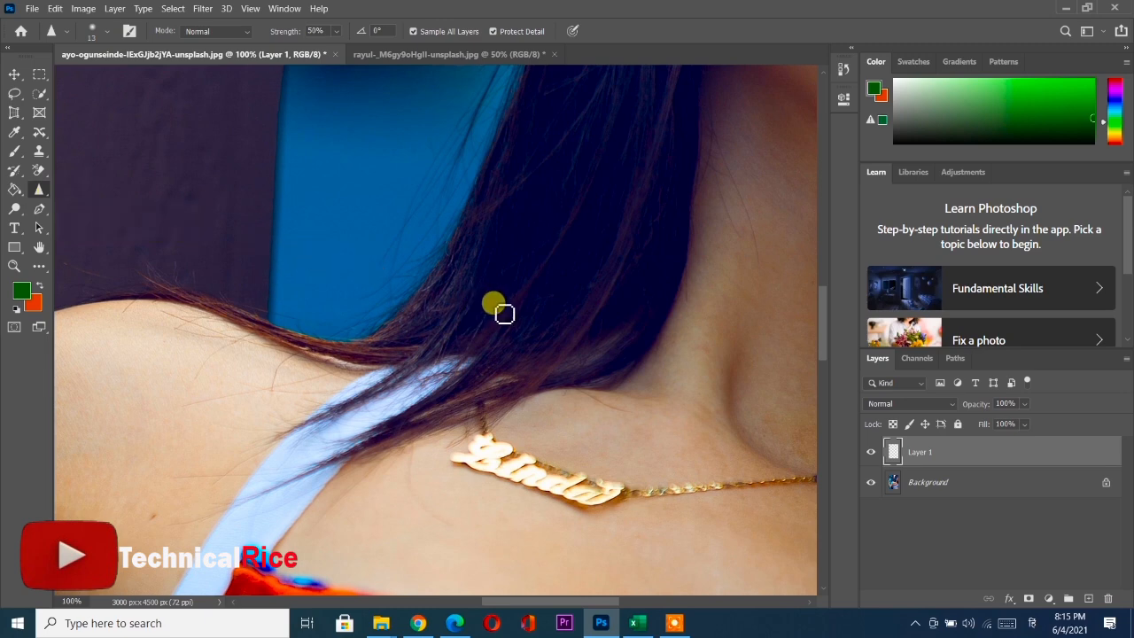
Sharpen the woman's hair along its outer edge from shoulder to head on Layer 1 with a brush size of 175.
{"action": "mouse_move", "coordinate": [496, 300]}
{"action": "left_mouse_down"}
{"action": "mouse_move", "coordinate": [462, 247]}
{"action": "mouse_move", "coordinate": [475, 202]}
{"action": "left_mouse_up"}
{"action": "scroll", "coordinate": [464, 193], "scroll_direction": "up", "scroll_amount": 6}
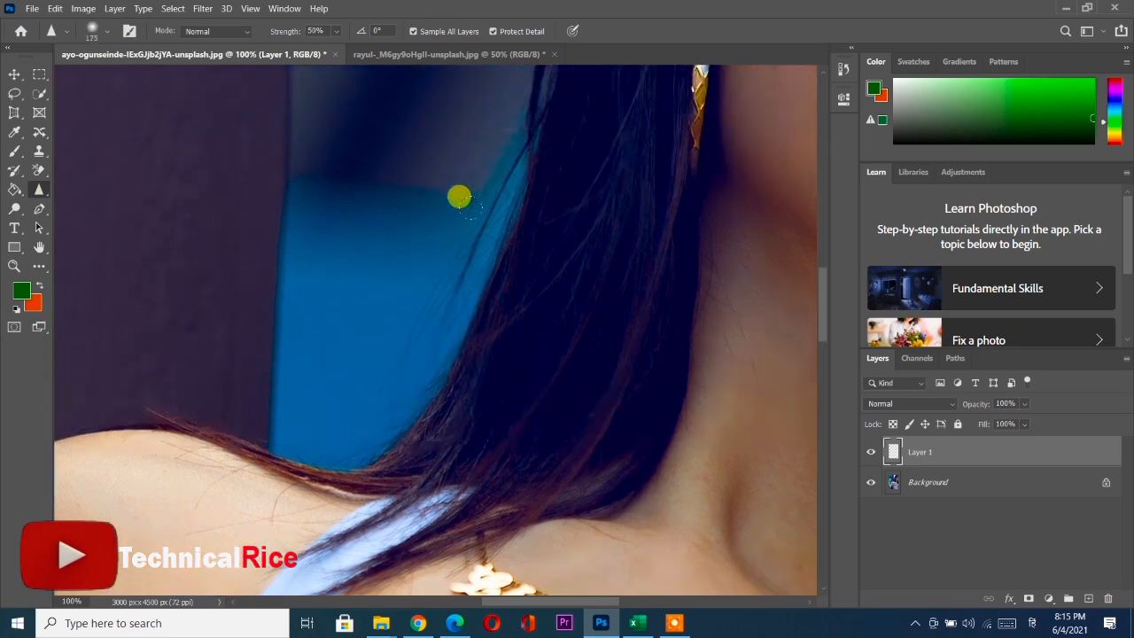
{"action": "mouse_move", "coordinate": [474, 202]}
{"action": "left_mouse_down"}
{"action": "mouse_move", "coordinate": [508, 196]}
{"action": "mouse_move", "coordinate": [459, 223]}
{"action": "mouse_move", "coordinate": [482, 211]}
{"action": "mouse_move", "coordinate": [500, 246]}
{"action": "mouse_move", "coordinate": [487, 284]}
{"action": "mouse_move", "coordinate": [480, 267]}
{"action": "mouse_move", "coordinate": [535, 253]}
{"action": "mouse_move", "coordinate": [514, 250]}
{"action": "mouse_move", "coordinate": [491, 220]}
{"action": "mouse_move", "coordinate": [394, 411]}
{"action": "mouse_move", "coordinate": [368, 380]}
{"action": "mouse_move", "coordinate": [461, 244]}
{"action": "mouse_move", "coordinate": [464, 209]}
{"action": "mouse_move", "coordinate": [398, 342]}
{"action": "mouse_move", "coordinate": [331, 408]}
{"action": "mouse_move", "coordinate": [449, 233]}
{"action": "mouse_move", "coordinate": [413, 335]}
{"action": "mouse_move", "coordinate": [463, 218]}
{"action": "left_mouse_up"}
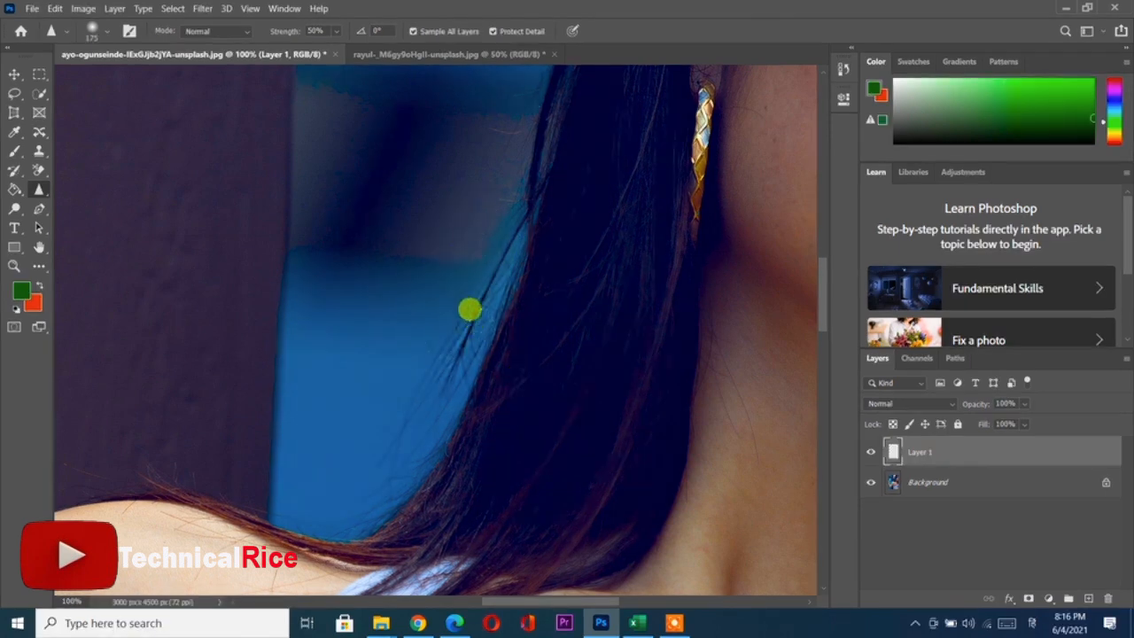
{"action": "scroll", "coordinate": [472, 310], "scroll_direction": "up", "scroll_amount": 4}
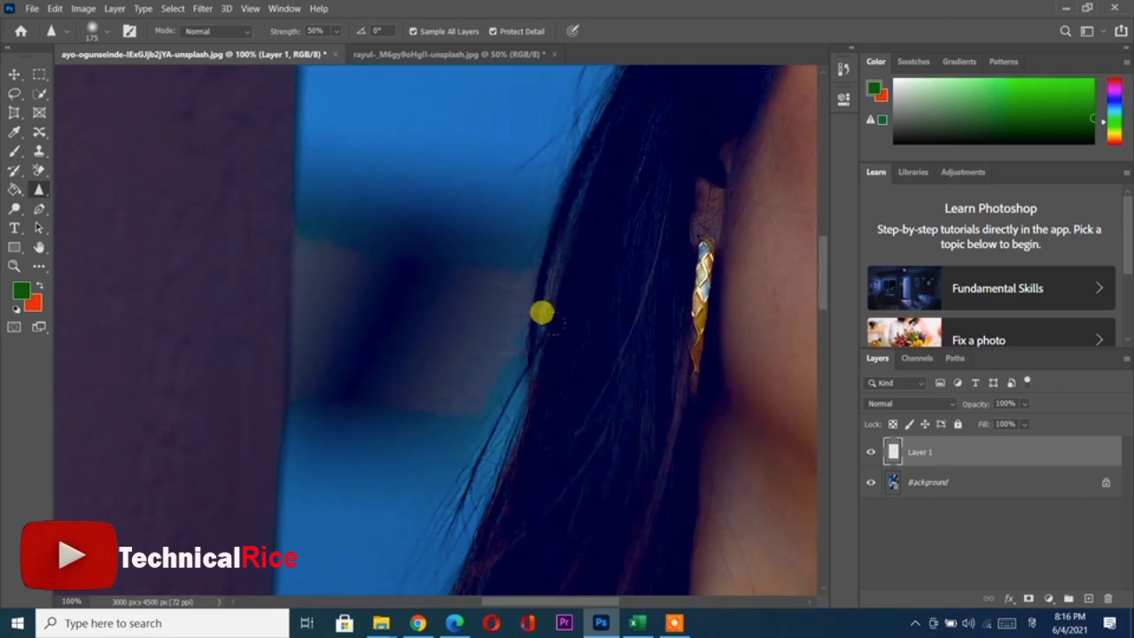
{"action": "scroll", "coordinate": [541, 310], "scroll_direction": "up", "scroll_amount": 4}
{"action": "mouse_move", "coordinate": [624, 113]}
{"action": "left_mouse_down"}
{"action": "mouse_move", "coordinate": [506, 318]}
{"action": "mouse_move", "coordinate": [626, 99]}
{"action": "mouse_move", "coordinate": [523, 304]}
{"action": "mouse_move", "coordinate": [670, 54]}
{"action": "mouse_move", "coordinate": [555, 233]}
{"action": "mouse_move", "coordinate": [519, 271]}
{"action": "mouse_move", "coordinate": [620, 133]}
{"action": "mouse_move", "coordinate": [603, 129]}
{"action": "mouse_move", "coordinate": [491, 275]}
{"action": "mouse_move", "coordinate": [632, 230]}
{"action": "left_mouse_up"}
Examine the hair from afar and close up, and compare it with Layer 1 hidden and shown.
{"action": "key", "text": "ctrl+minus"}
{"action": "key", "text": "ctrl+minus"}
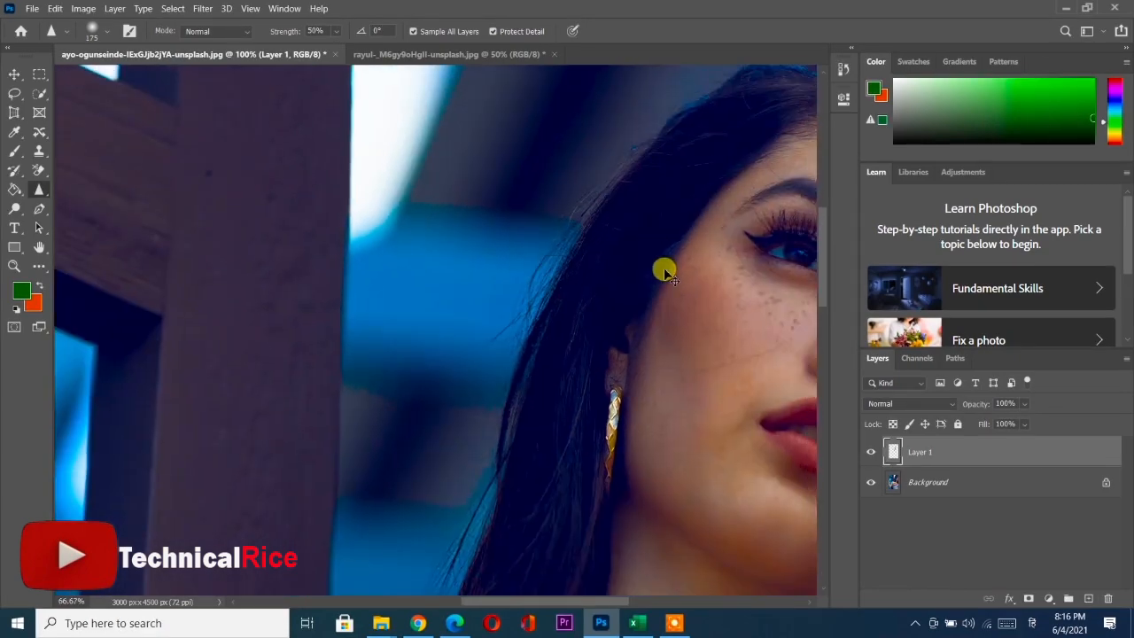
{"action": "key", "text": "ctrl+minus"}
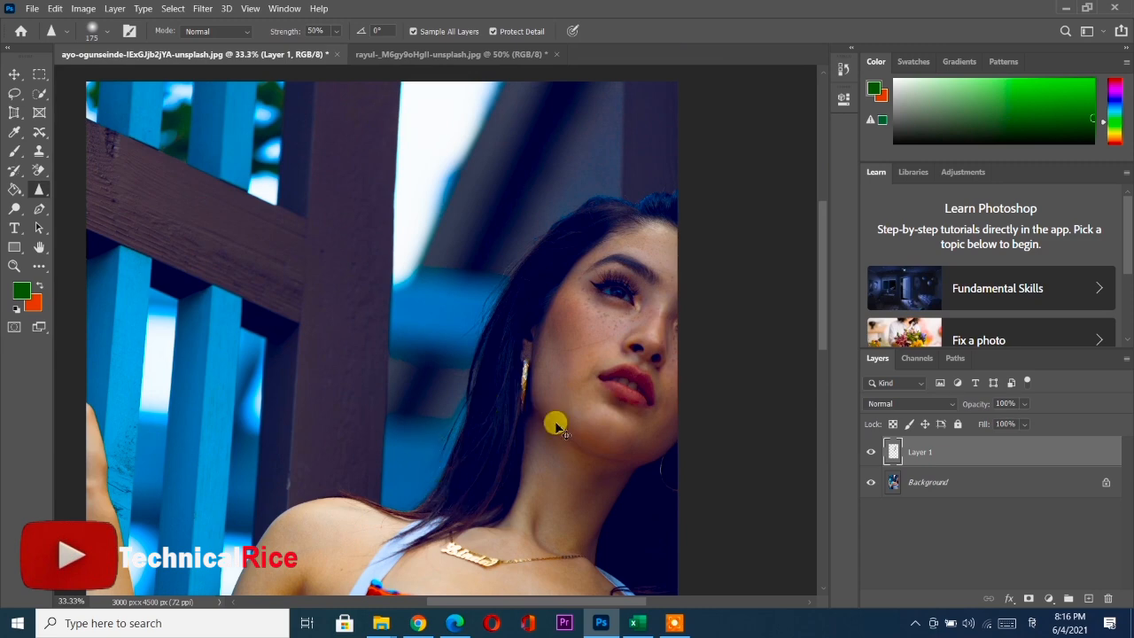
{"action": "key", "text": "ctrl+minus"}
{"action": "key", "text": "ctrl+plus"}
{"action": "key", "text": "ctrl+plus"}
{"action": "key", "text": "ctrl+plus"}
{"action": "key", "text": "ctrl+plus"}
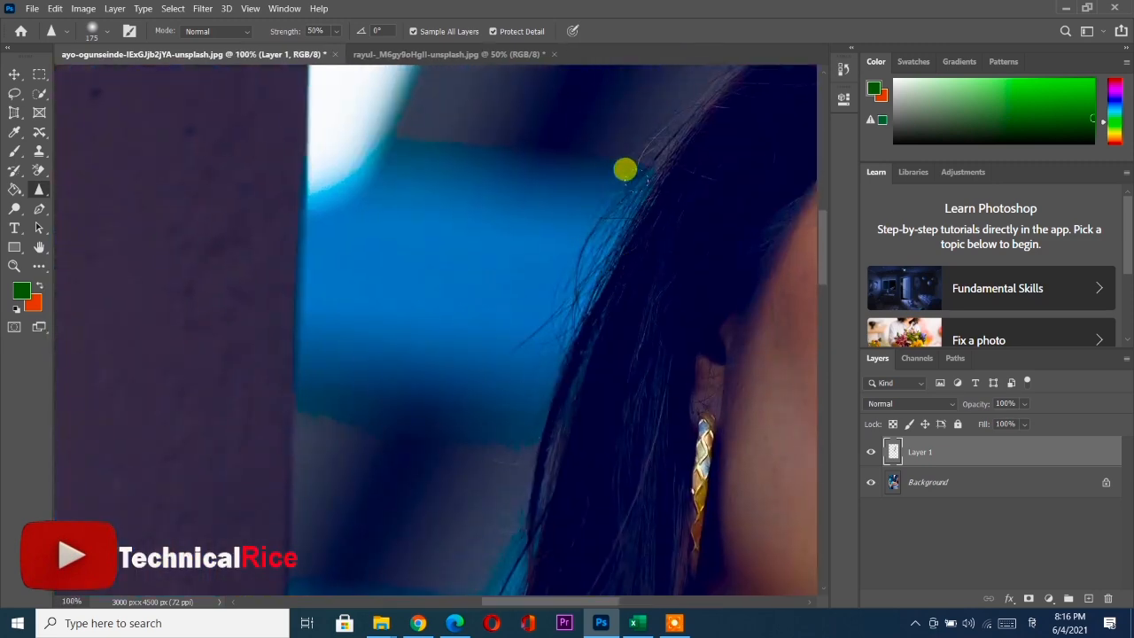
{"action": "left_click", "coordinate": [870, 453]}
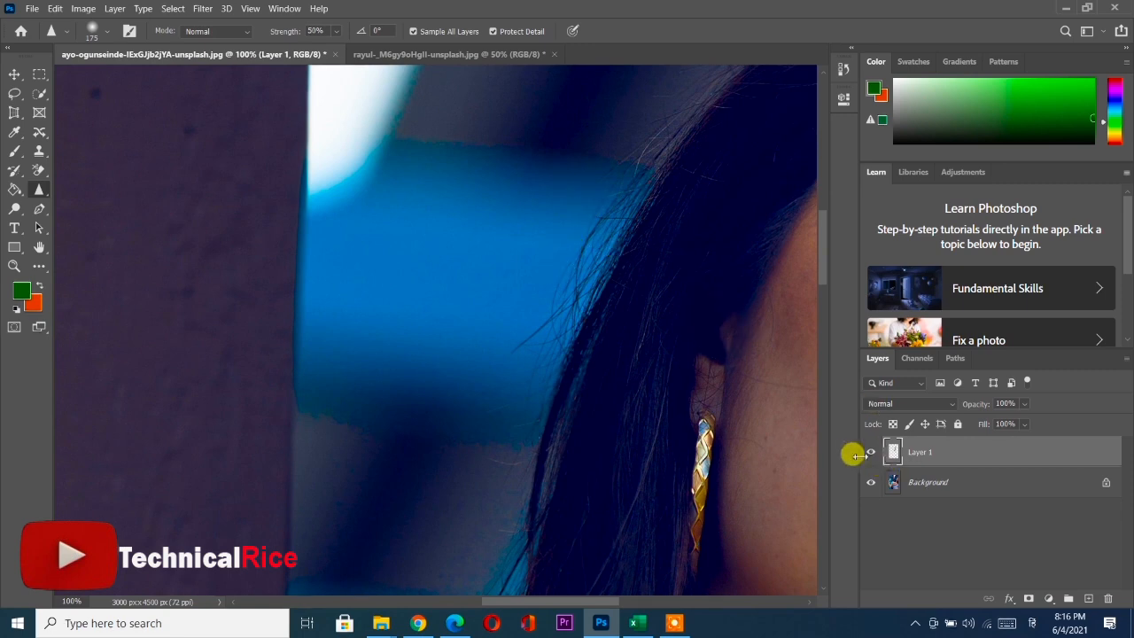
{"action": "left_click", "coordinate": [871, 452]}
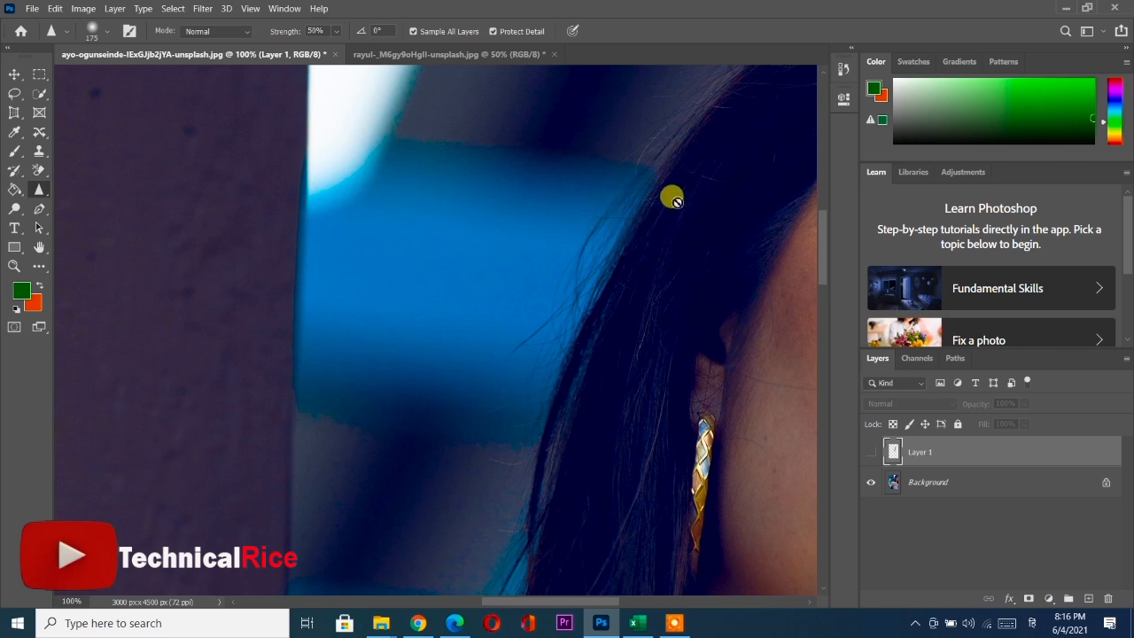
{"action": "left_click", "coordinate": [871, 453]}
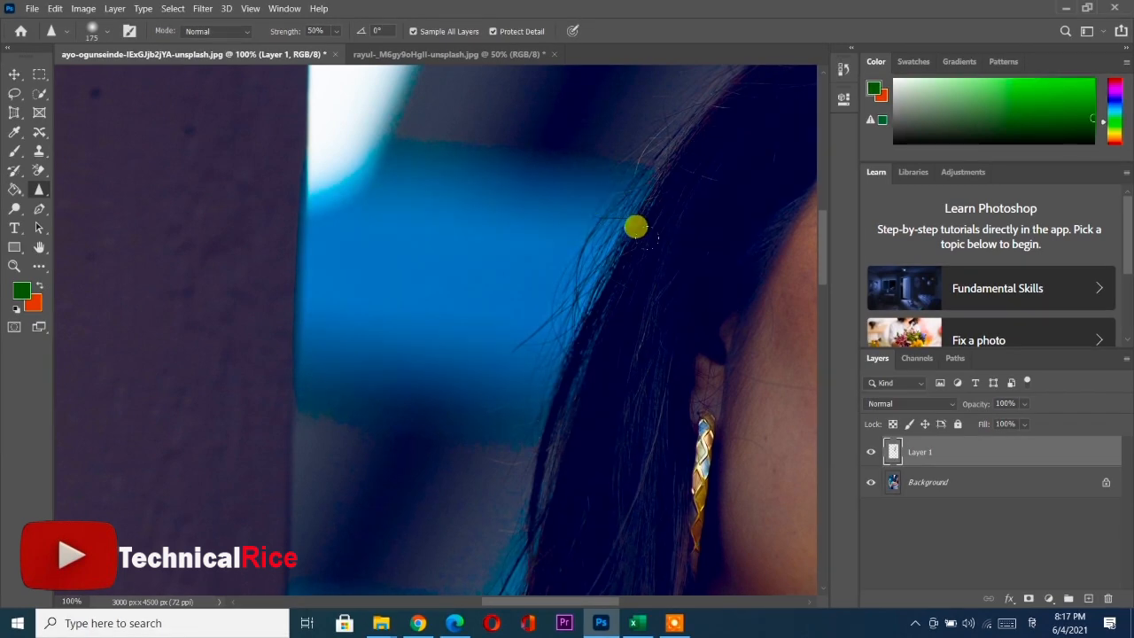
Delete the layer holding the sharpened hair and add a new empty layer for sharpening the woman's face.
{"action": "key", "text": "space"}
{"action": "left_click_drag", "start_coordinate": [646, 253], "coordinate": [405, 251]}
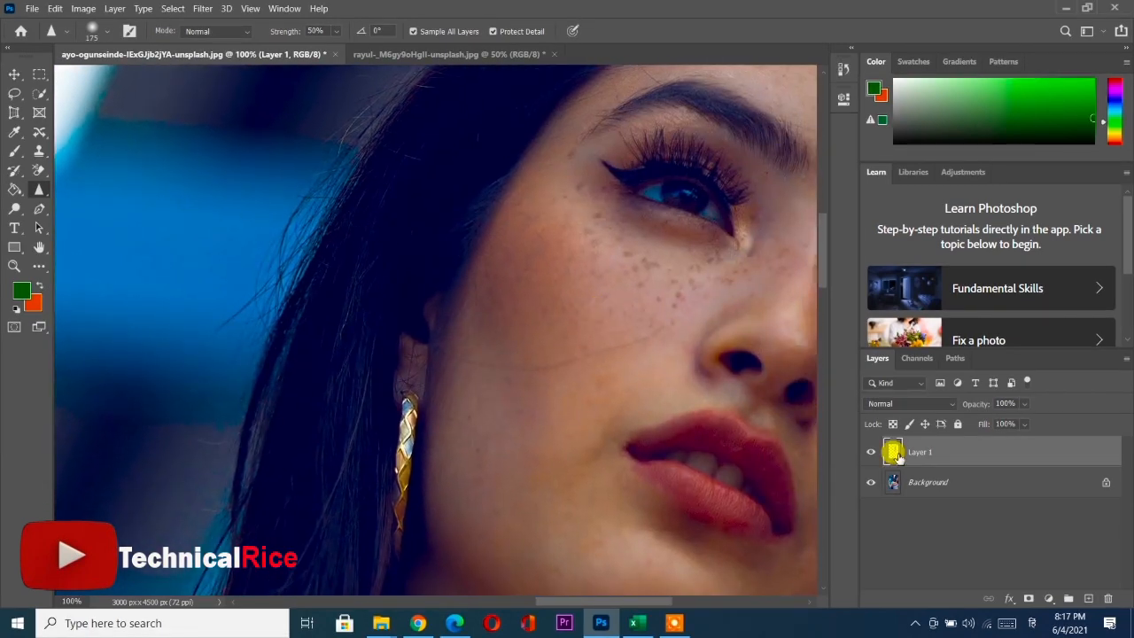
{"action": "left_click_drag", "start_coordinate": [972, 453], "coordinate": [1107, 610]}
{"action": "left_click_drag", "start_coordinate": [974, 450], "coordinate": [1107, 600]}
{"action": "left_click", "coordinate": [1088, 598]}
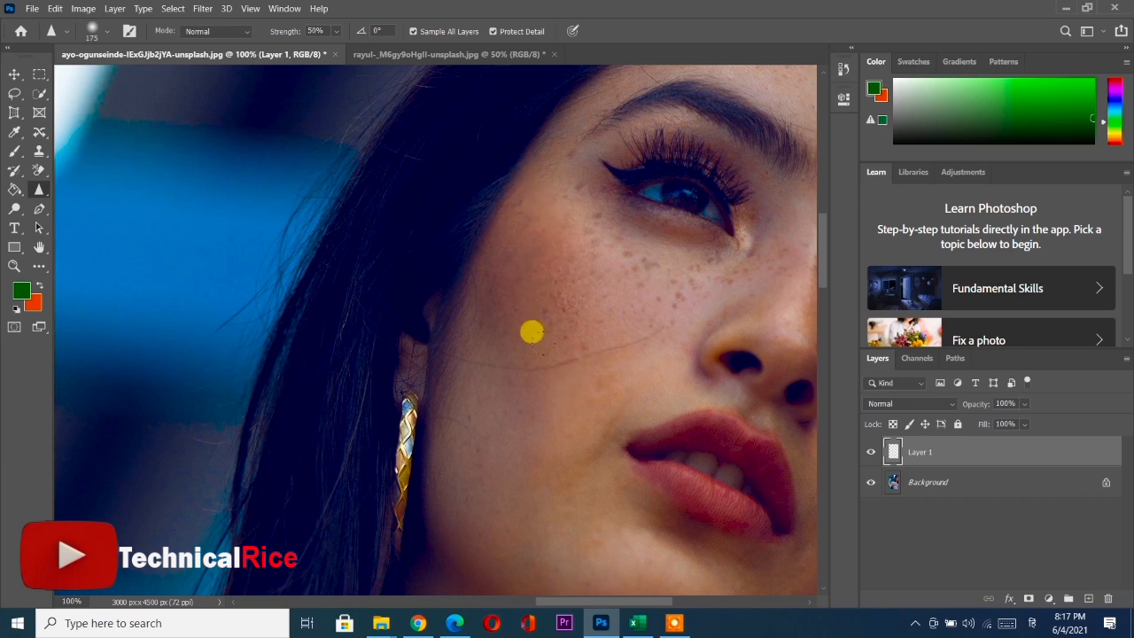
{"action": "key", "text": "space"}
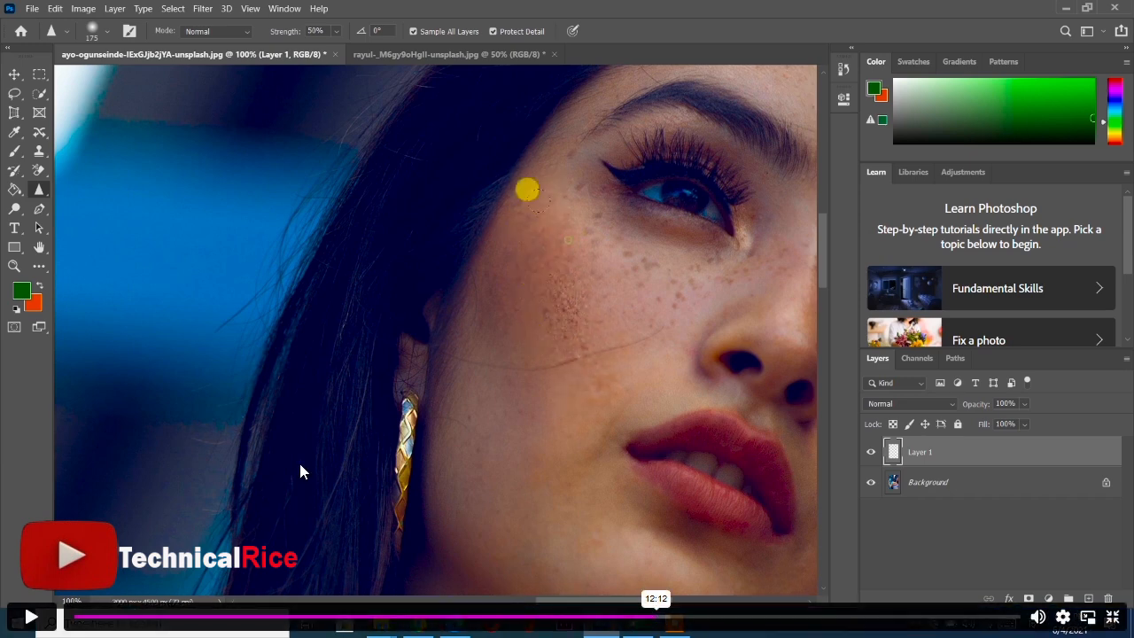